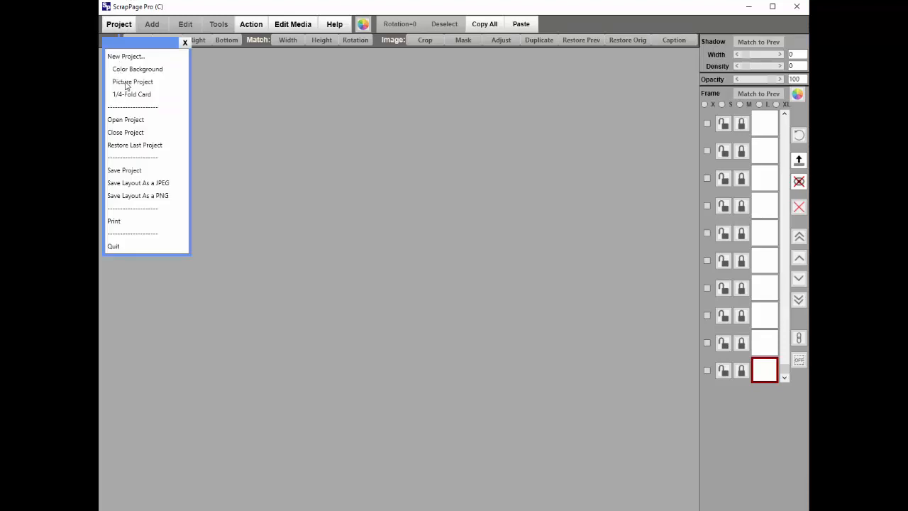
Start a picture project with Photo Dec 18, 11 13 25 AM.jpg from the Papers folder as background, and toggle its layer off and on.
left_click(128, 82)
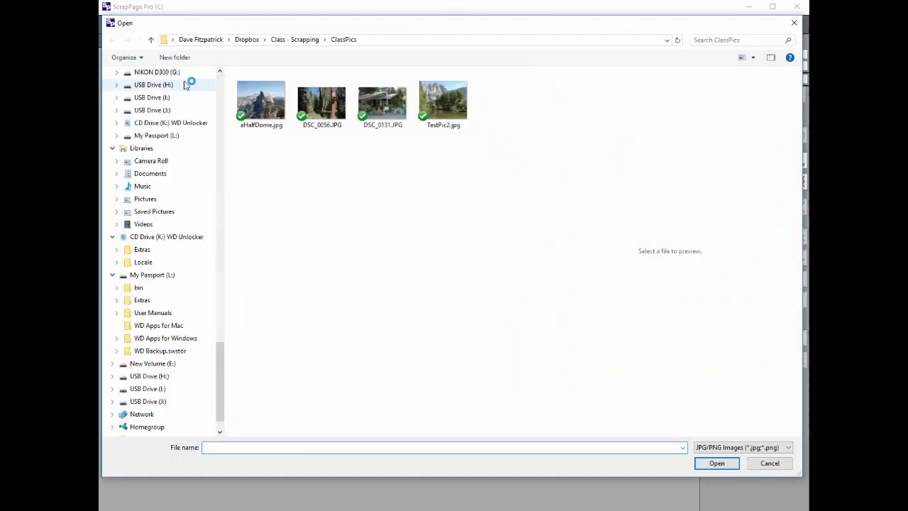
left_click(319, 40)
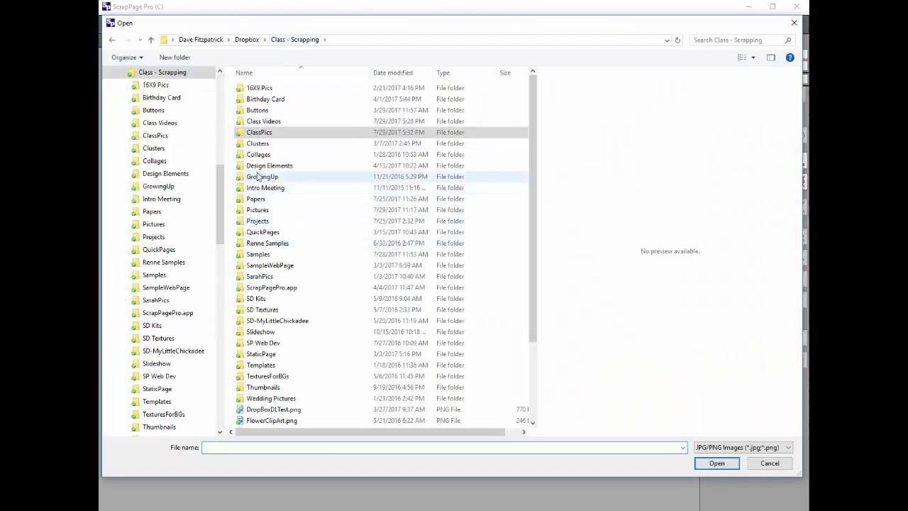
double_click(258, 199)
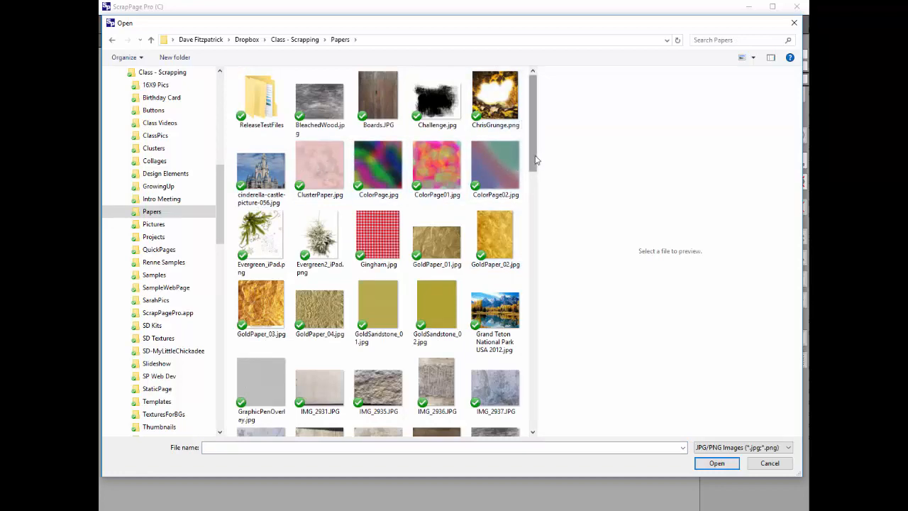
left_click_drag(537, 160, 525, 304)
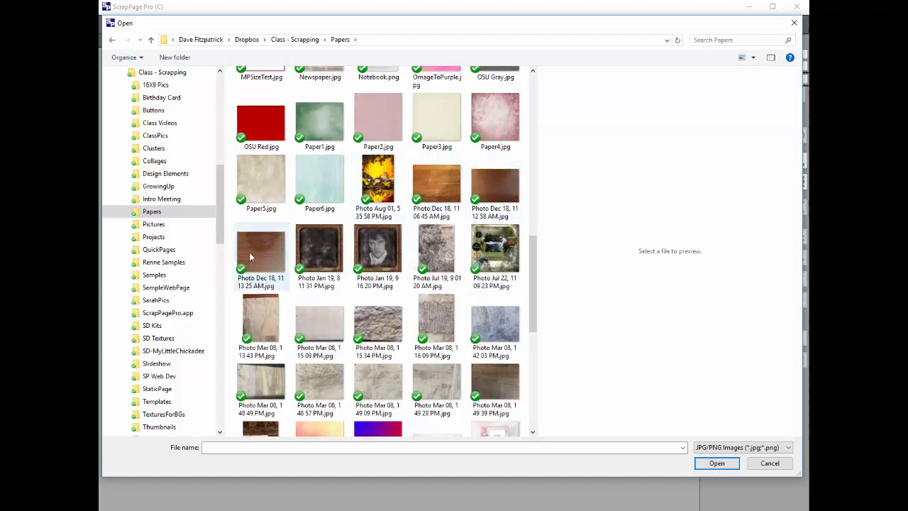
mouse_move(249, 253)
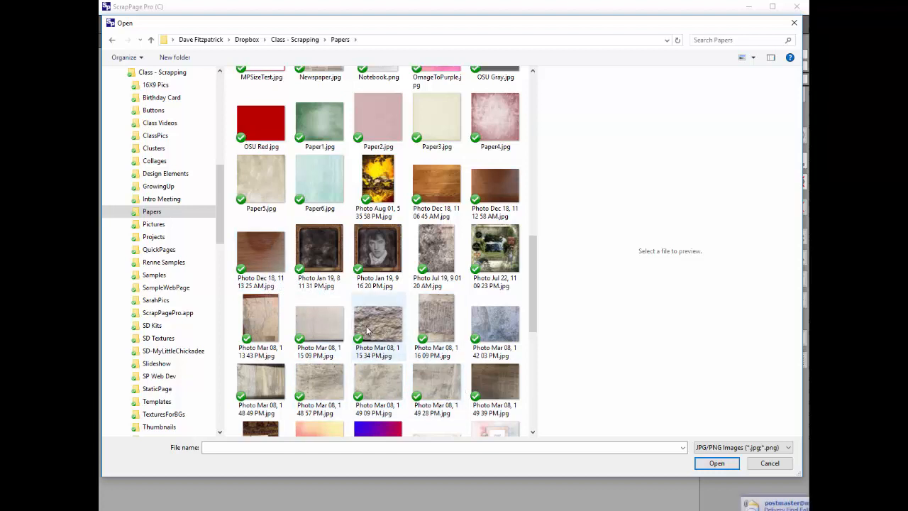
left_click(260, 249)
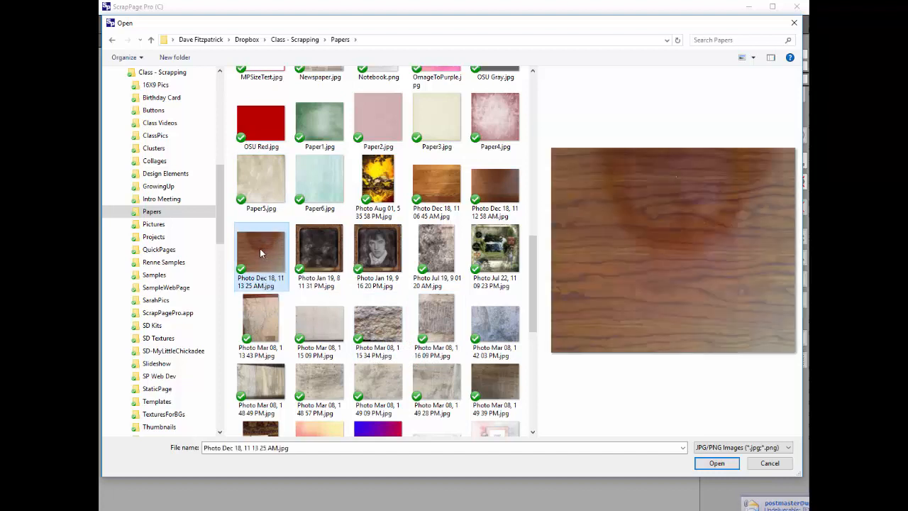
left_click(716, 462)
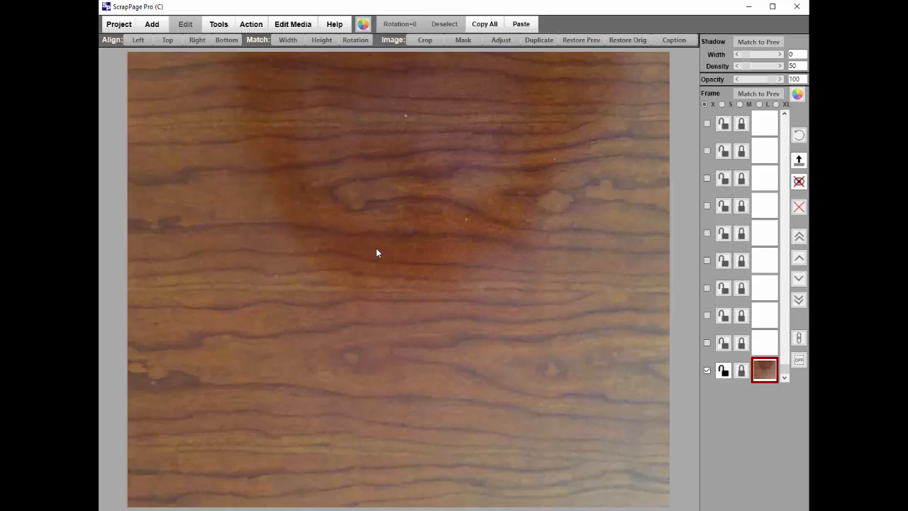
left_click(709, 371)
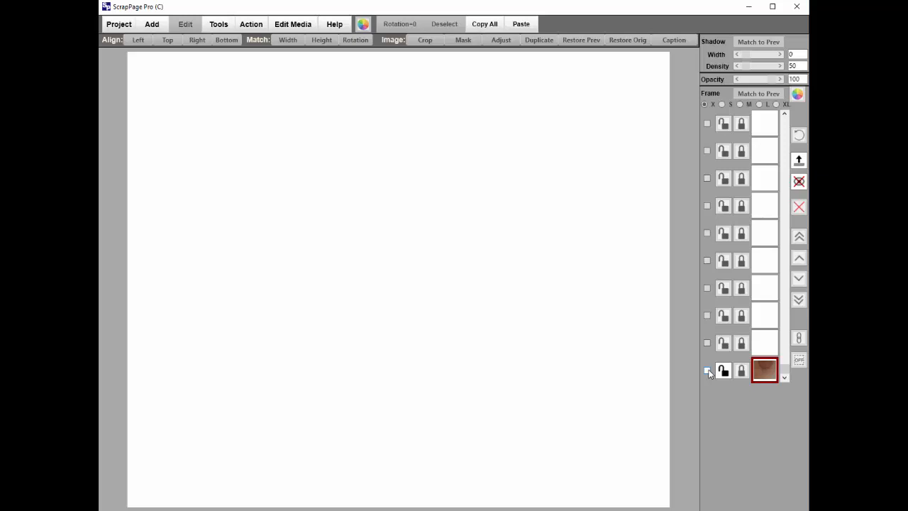
left_click(707, 371)
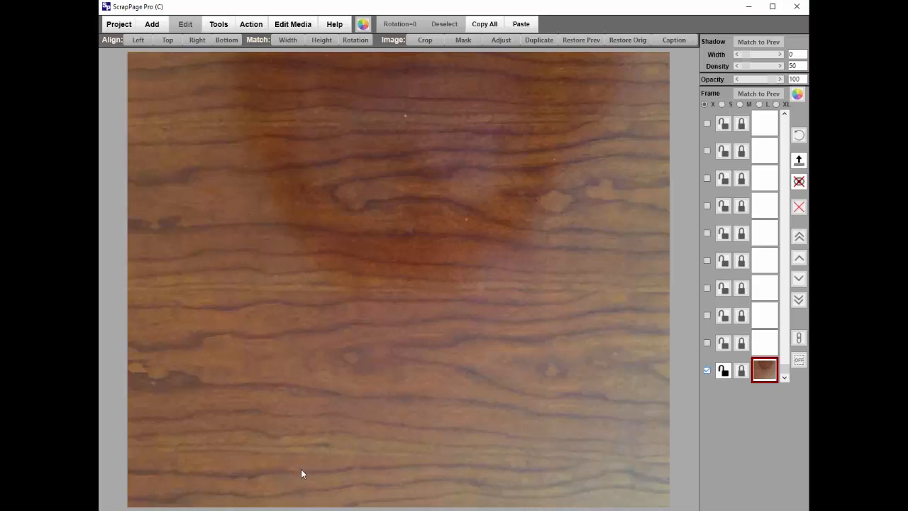
Add the pictures aHalfDome.jpg, DSC_0056.JPG, DSC_0131.JPG and TestPic2.jpg from the ClassPics folder to the layout.
left_click(152, 24)
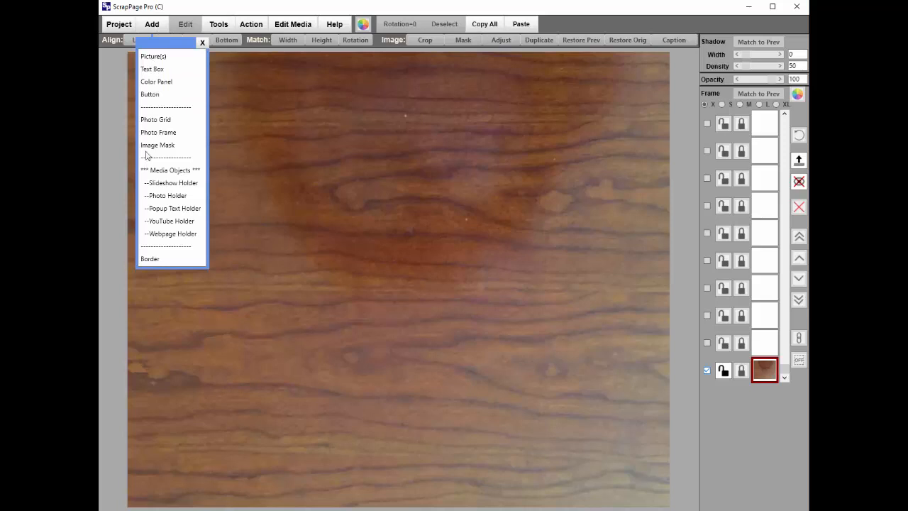
left_click(152, 56)
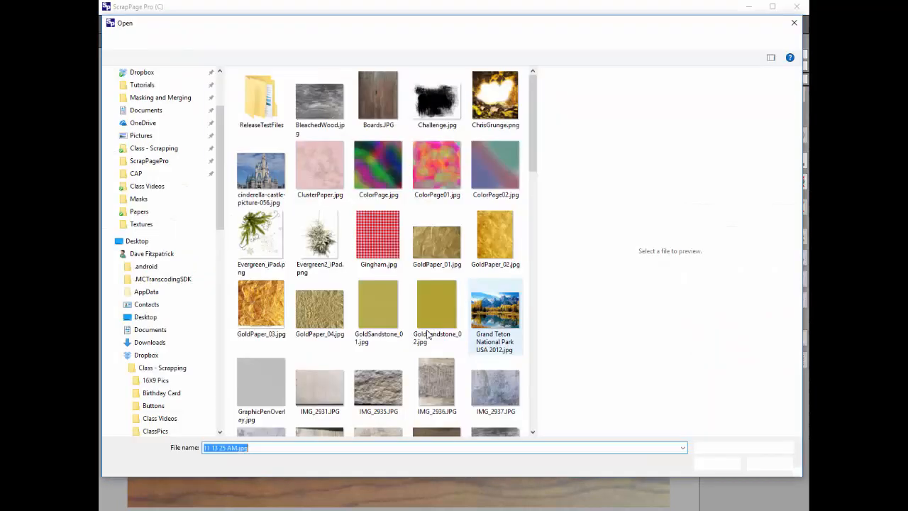
left_click(295, 40)
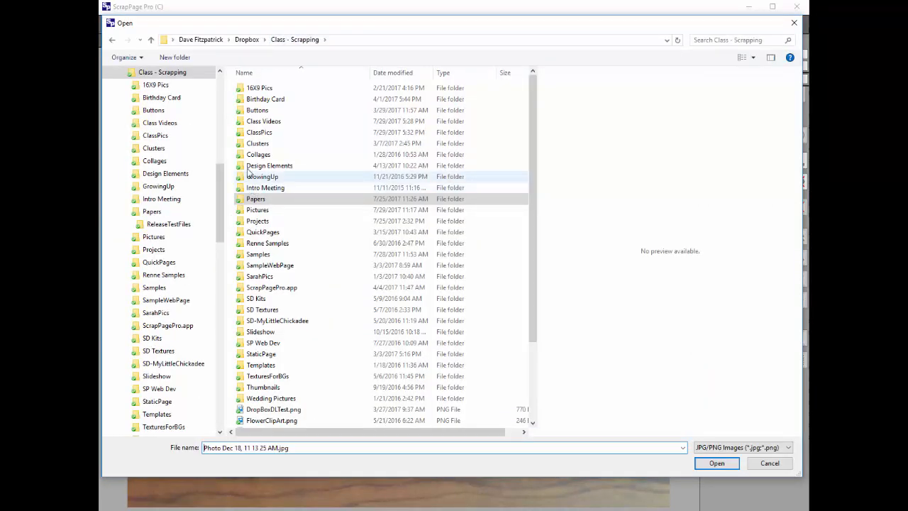
left_click(258, 133)
double_click(258, 132)
left_click(271, 96)
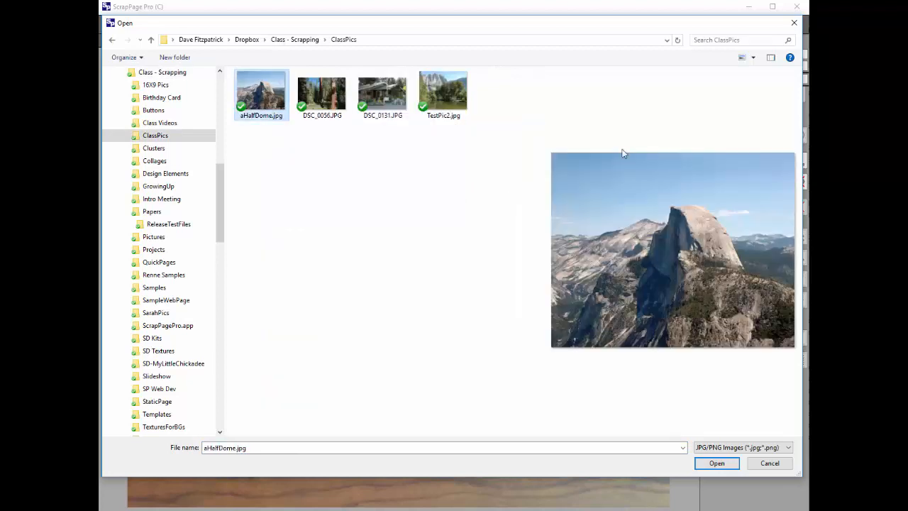
left_click(442, 94, "shift")
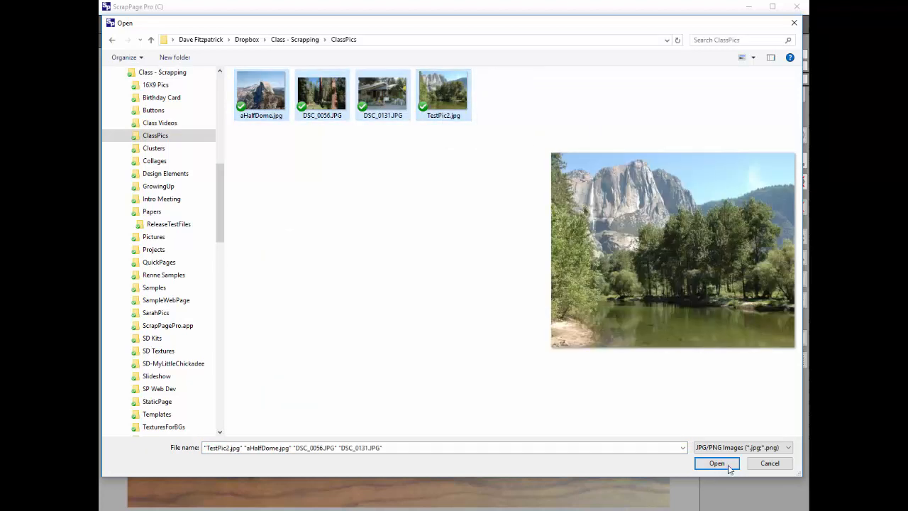
left_click(718, 466)
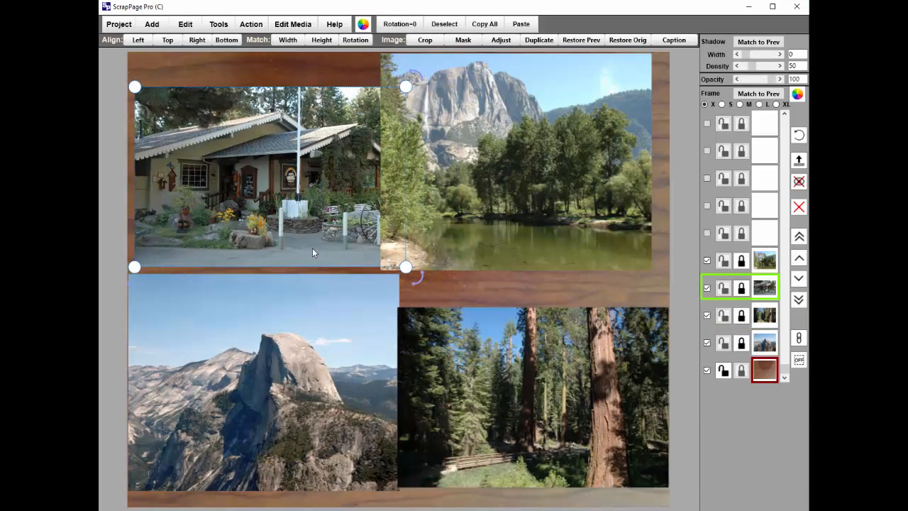
Shrink the cabin, Half Dome and forest pictures, and shift the forest picture so space remains around each one.
left_click_drag(406, 269, 332, 246)
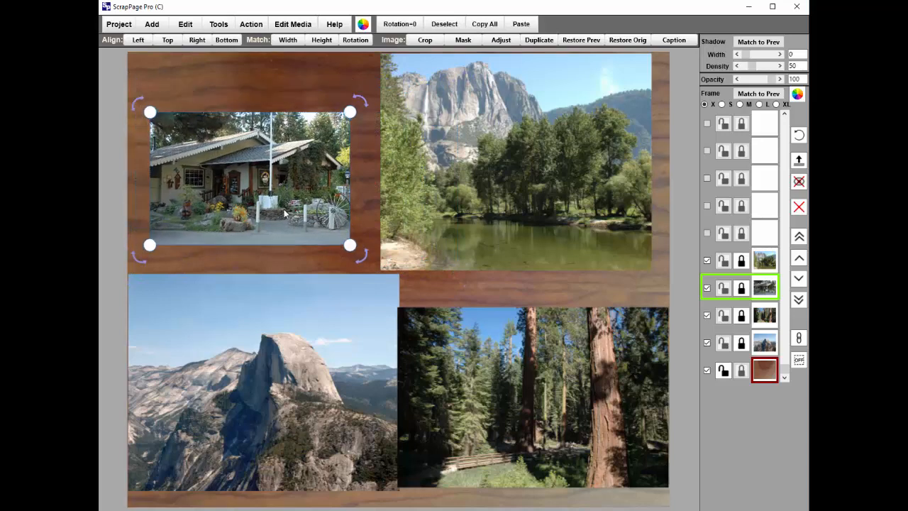
left_click(390, 283)
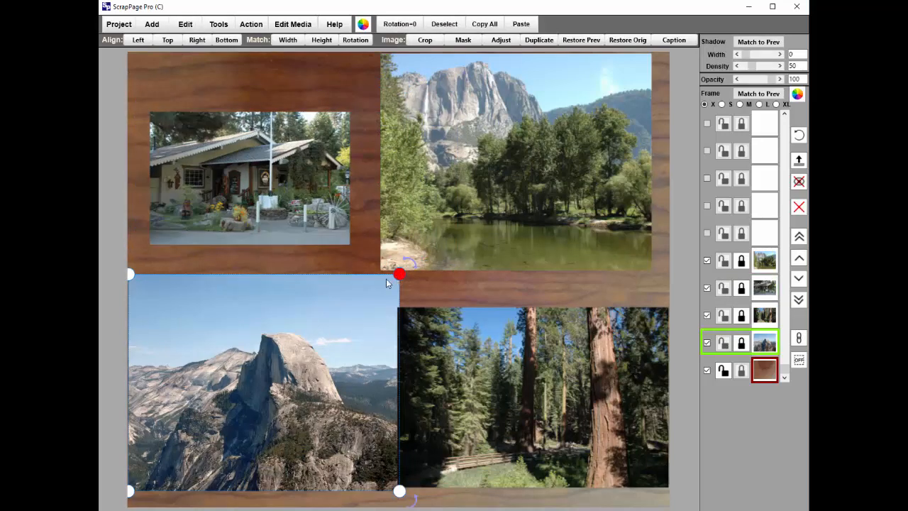
left_click_drag(398, 274, 314, 339)
left_click(522, 339)
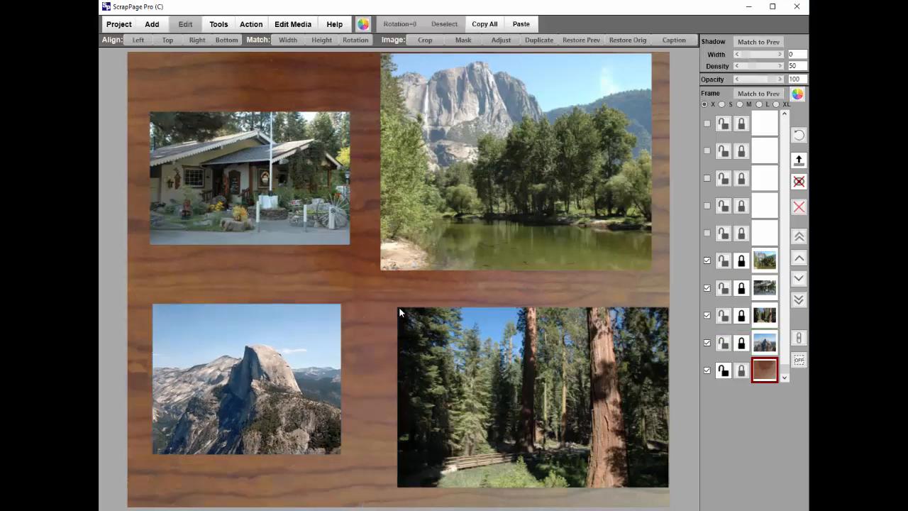
left_click_drag(398, 308, 445, 342)
left_click_drag(527, 371, 483, 343)
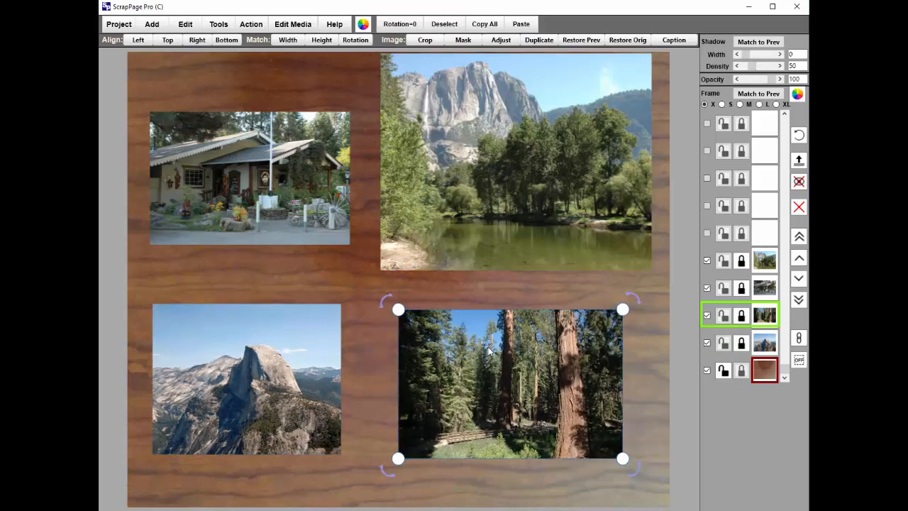
Shrink and reposition the lake picture above the forest picture so it sits clear of the other pictures, and deselect it.
left_click(488, 203)
left_click(402, 82)
left_click_drag(406, 96, 402, 110)
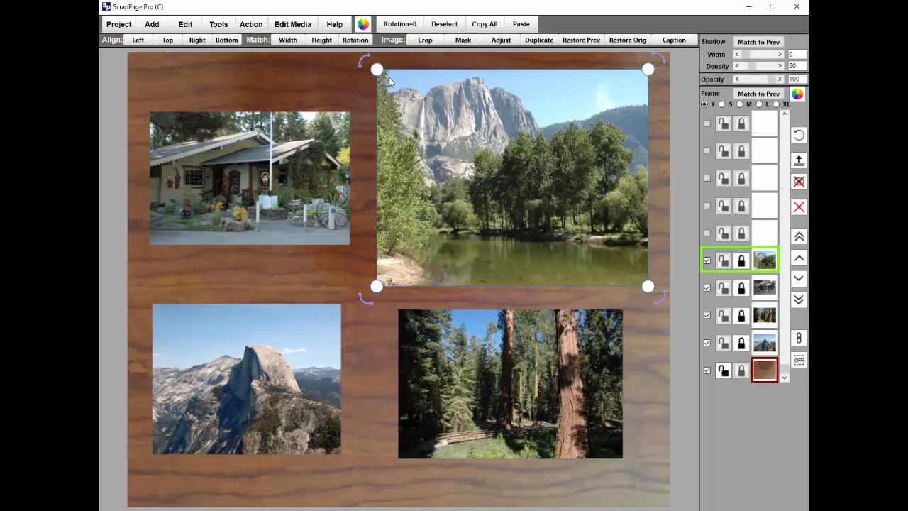
left_click_drag(377, 71, 405, 91)
left_click_drag(508, 201, 508, 186)
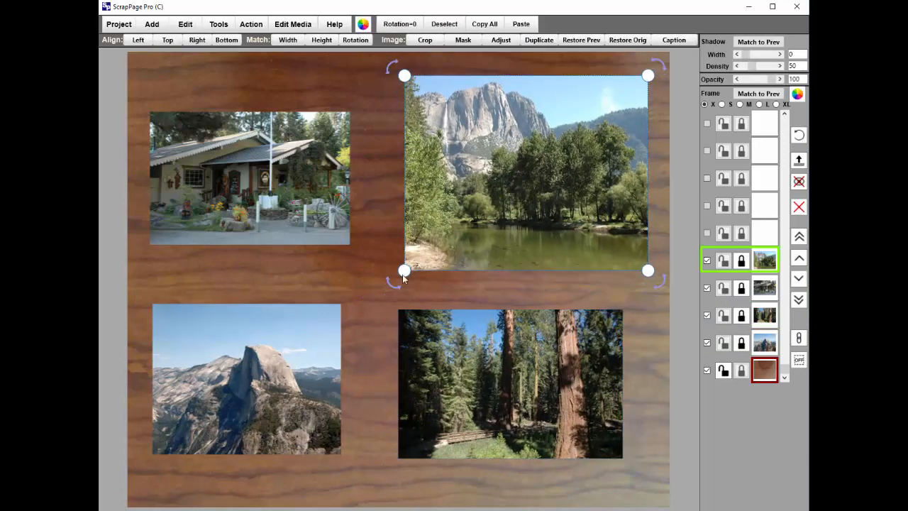
left_click(268, 271)
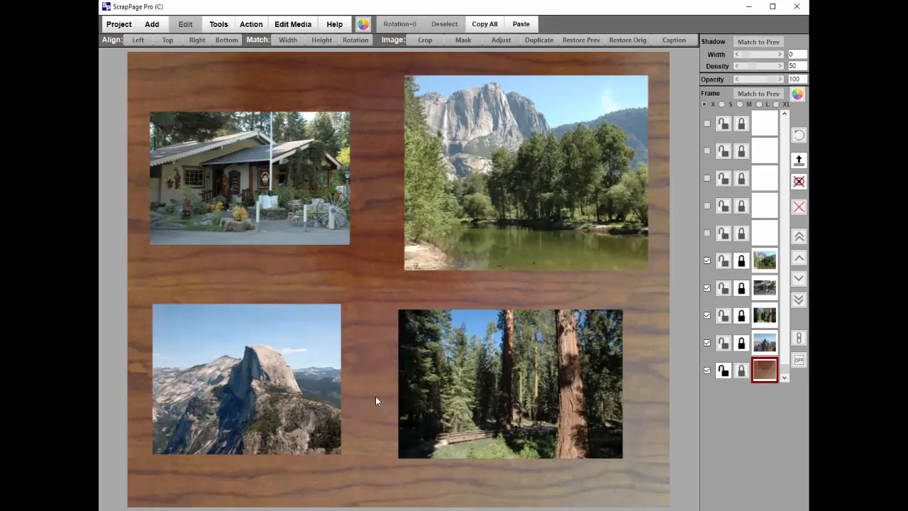
Give the forest picture an L-size frame in colour A79164 with the SPTX-Concrete-05.jpg texture.
left_click(510, 377)
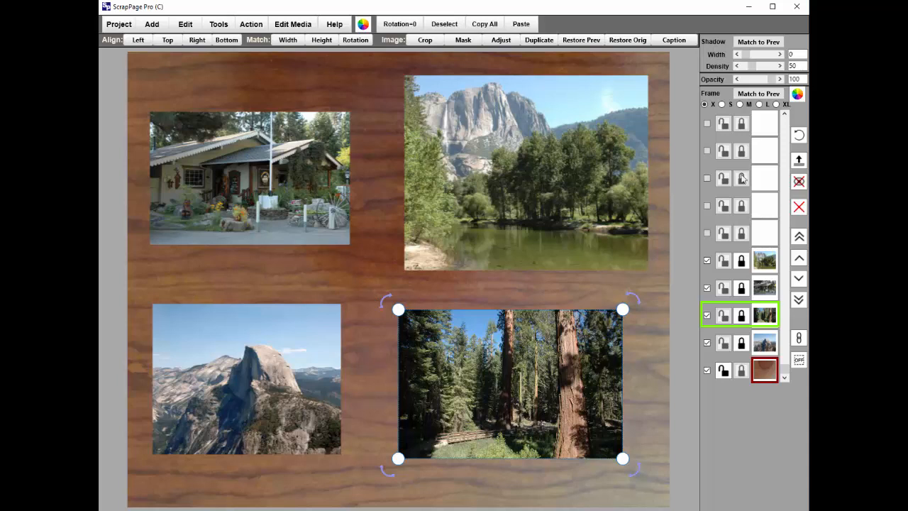
left_click(759, 105)
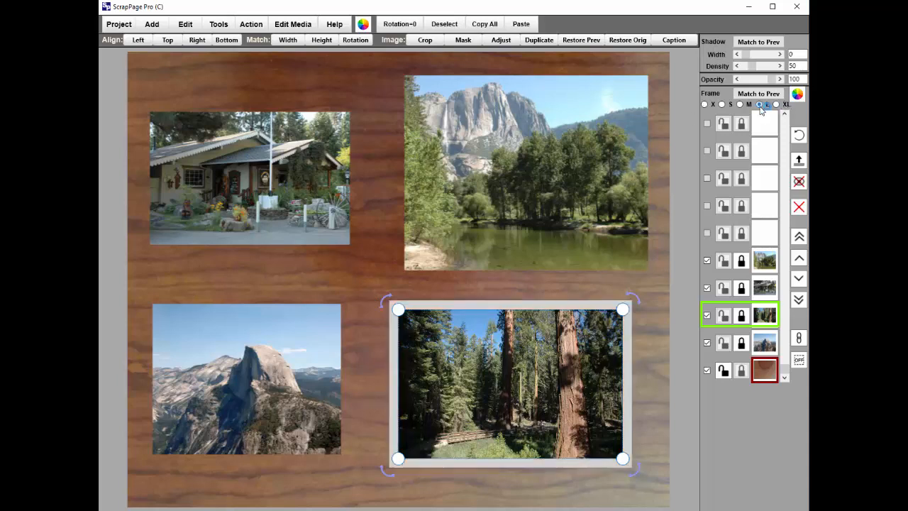
left_click(797, 94)
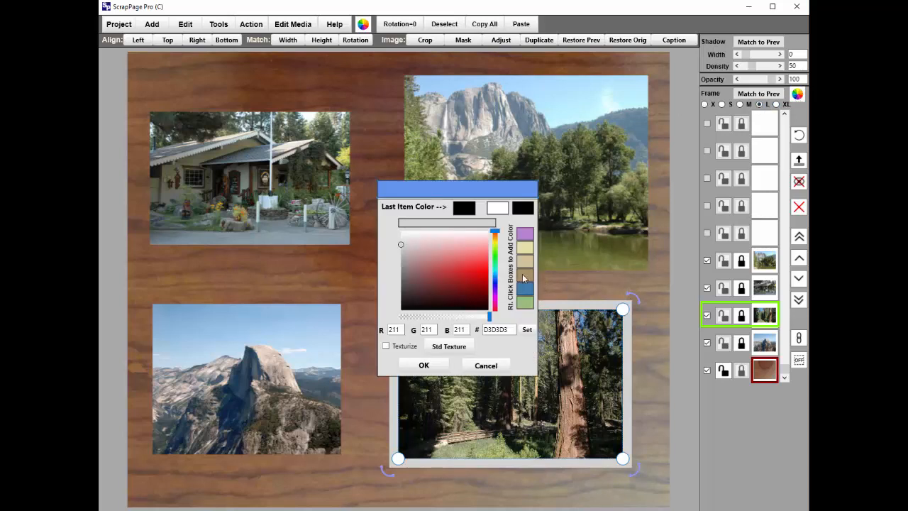
left_click(524, 277)
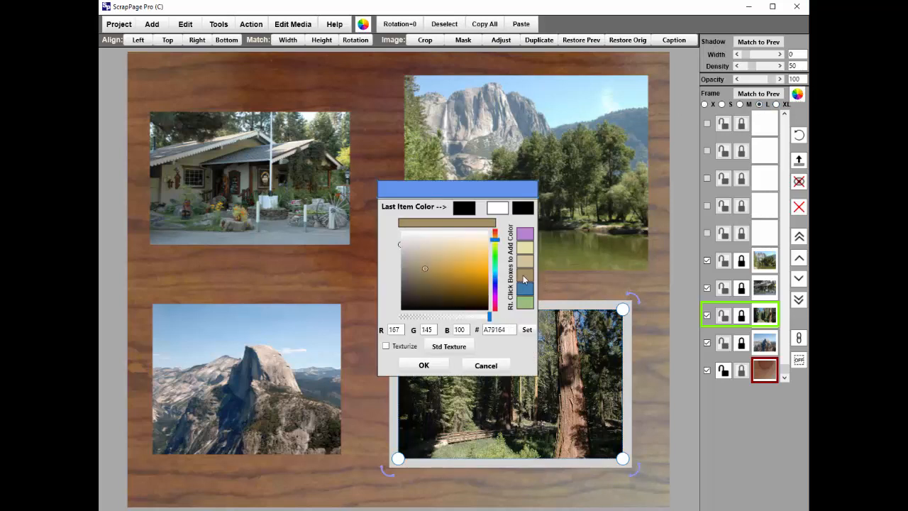
left_click(445, 348)
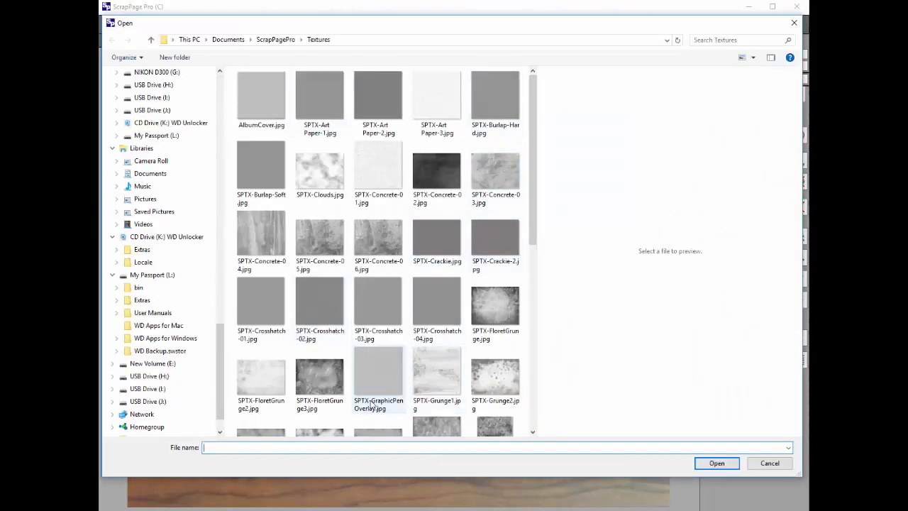
left_click_drag(530, 186, 531, 210)
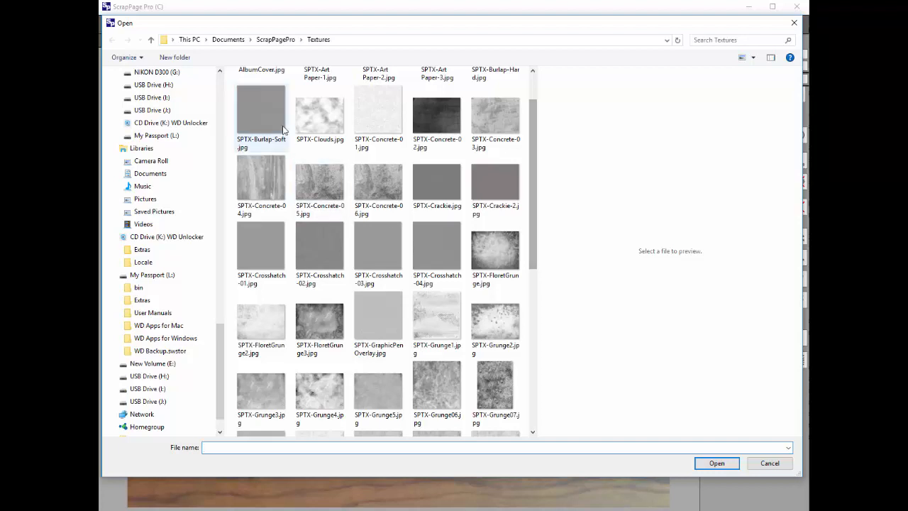
left_click(316, 186)
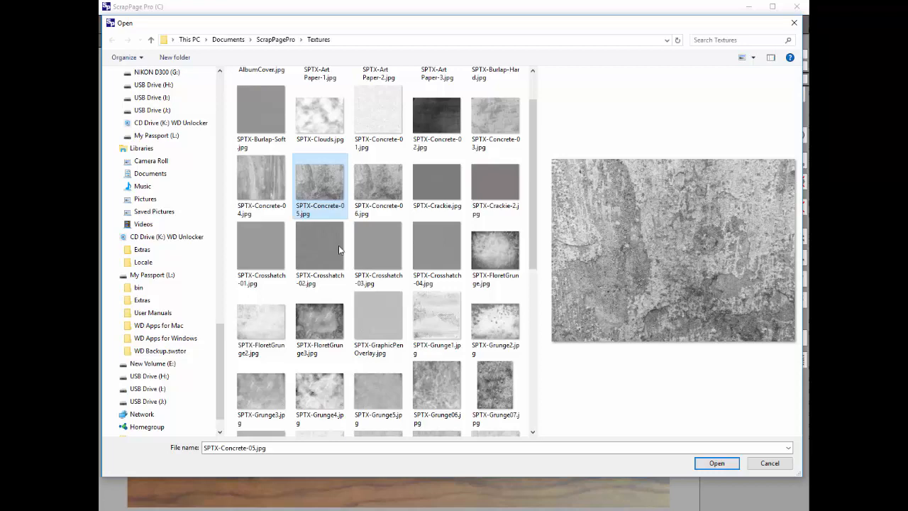
left_click(717, 463)
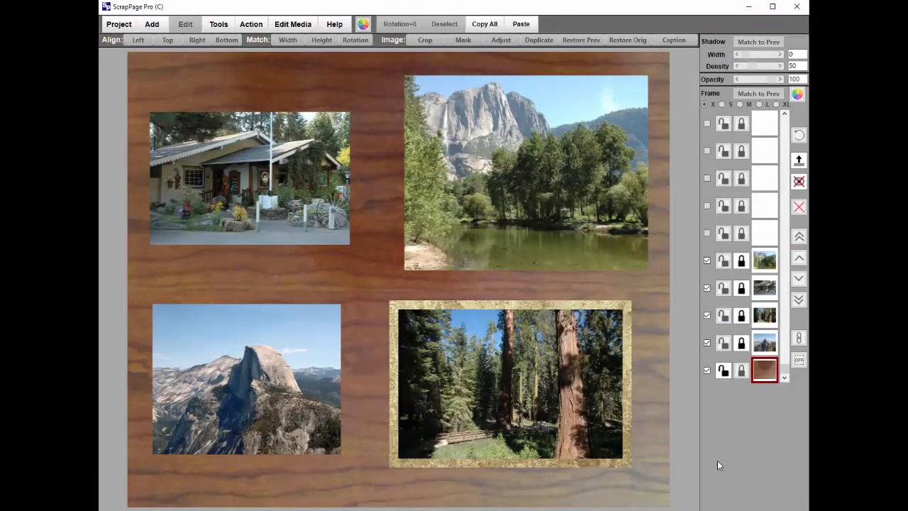
Add a shadow of width 4 and density 127 to the forest picture and deselect it to preview the effect.
left_click(538, 398)
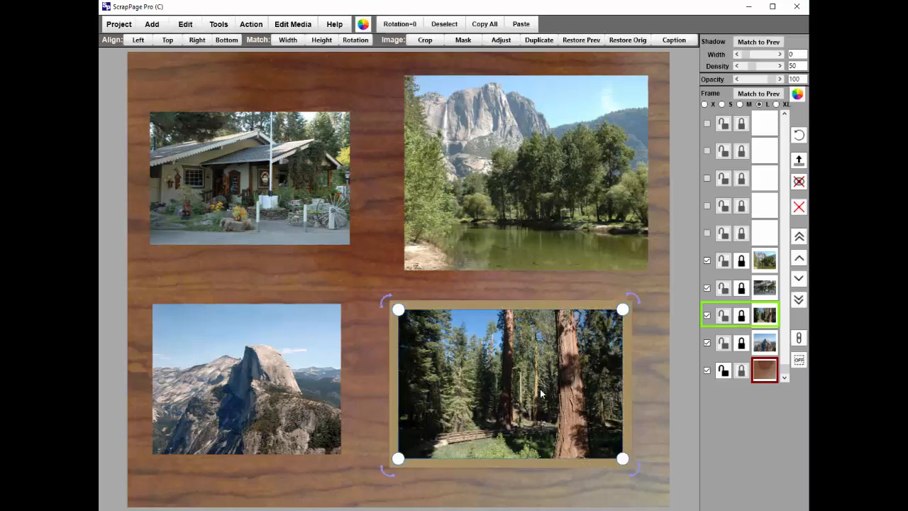
left_click(750, 44)
left_click_drag(758, 60, 762, 68)
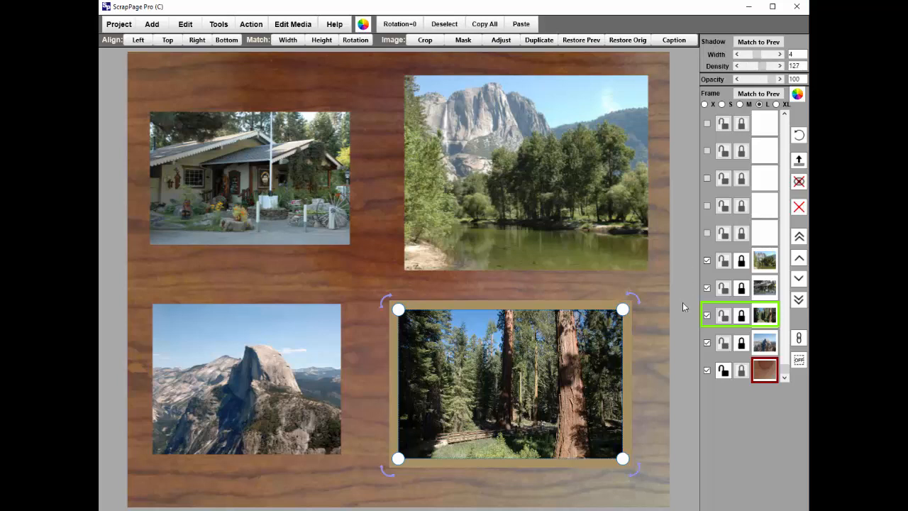
left_click(659, 315)
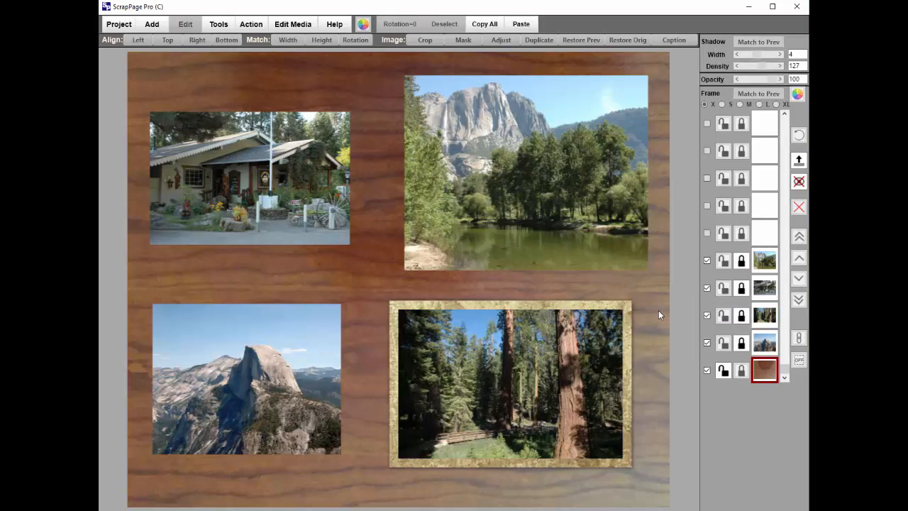
Set the forest picture's shadow to width 6 and density 192, and deselect the picture.
left_click(561, 376)
left_click_drag(755, 61, 772, 67)
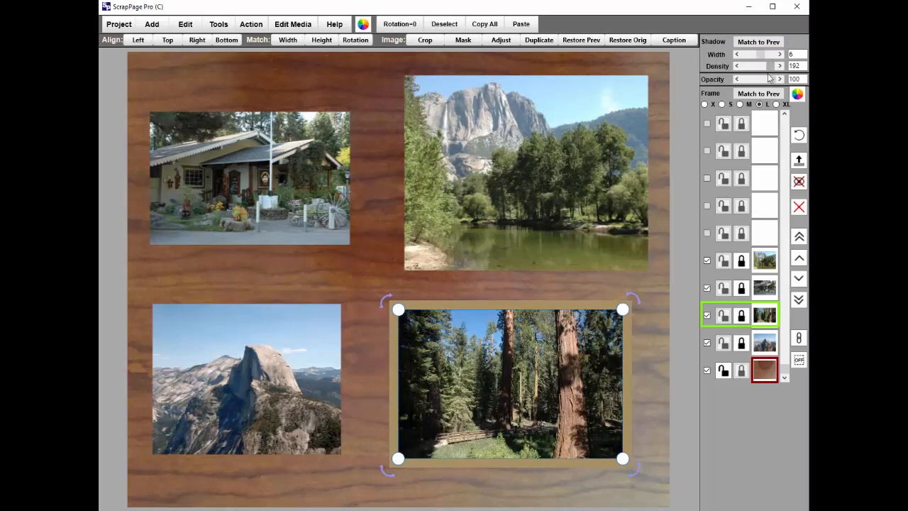
left_click(655, 285)
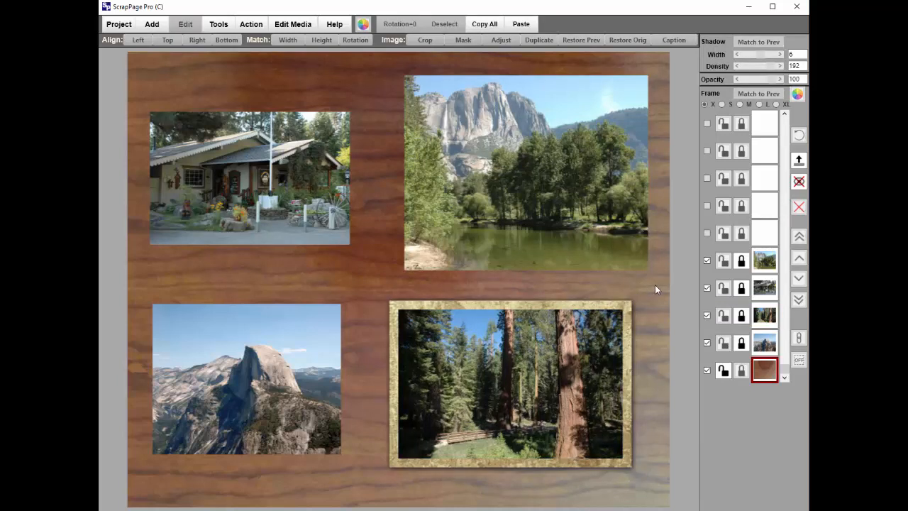
Match the frames of the Half Dome, lodge and lake pictures to the forest picture's textured frame.
left_click(479, 355)
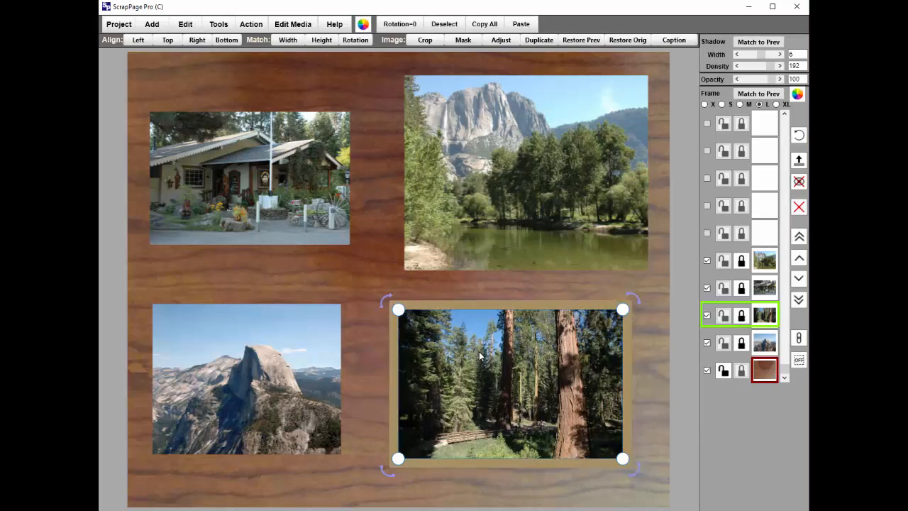
left_click(259, 362)
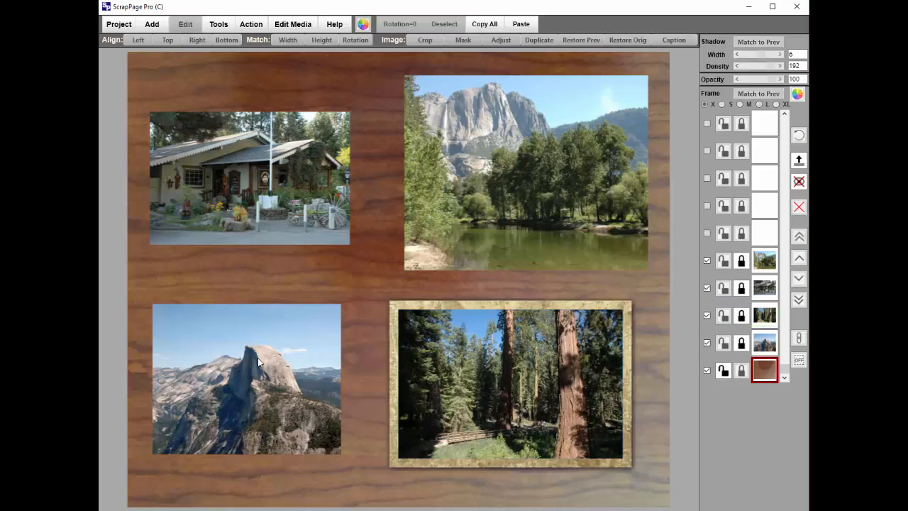
left_click(751, 97)
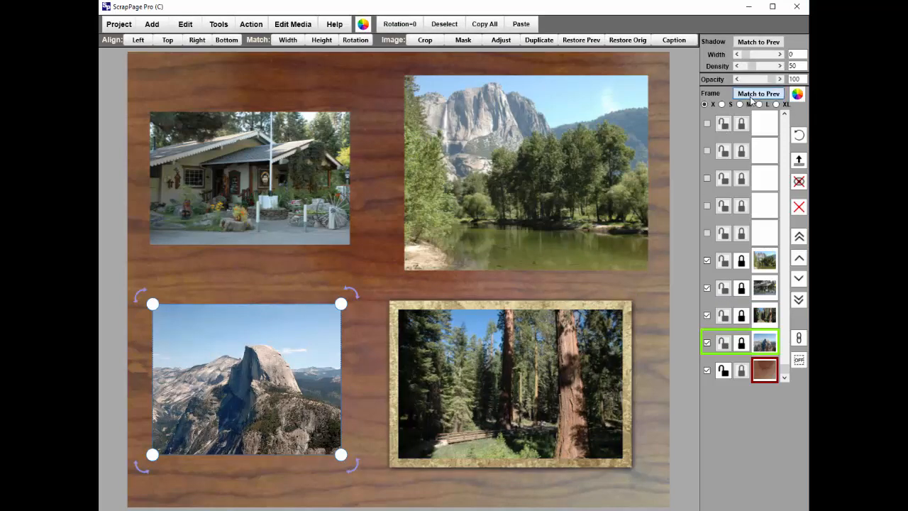
left_click(263, 191)
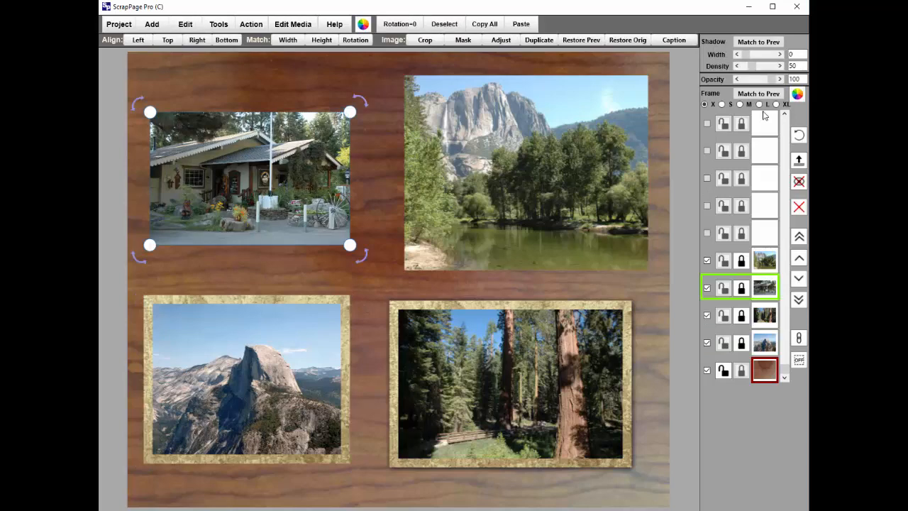
left_click(753, 93)
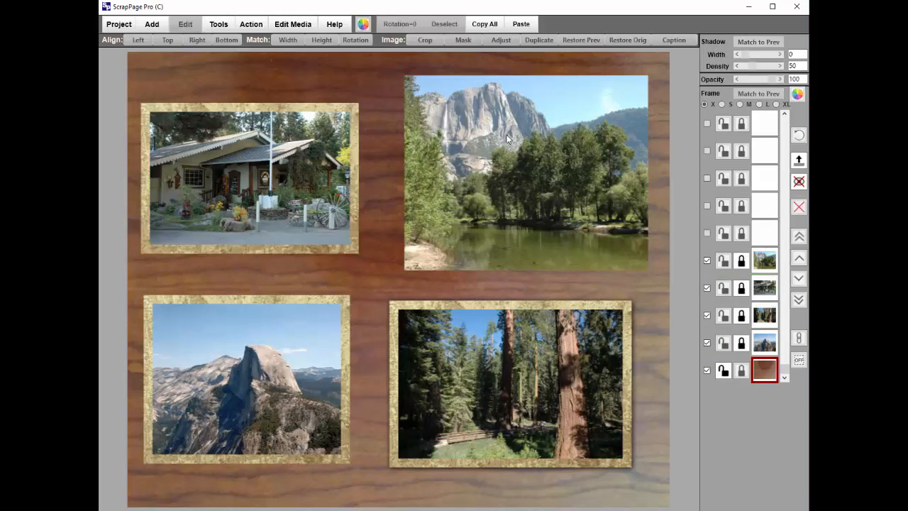
left_click(635, 123)
left_click(751, 97)
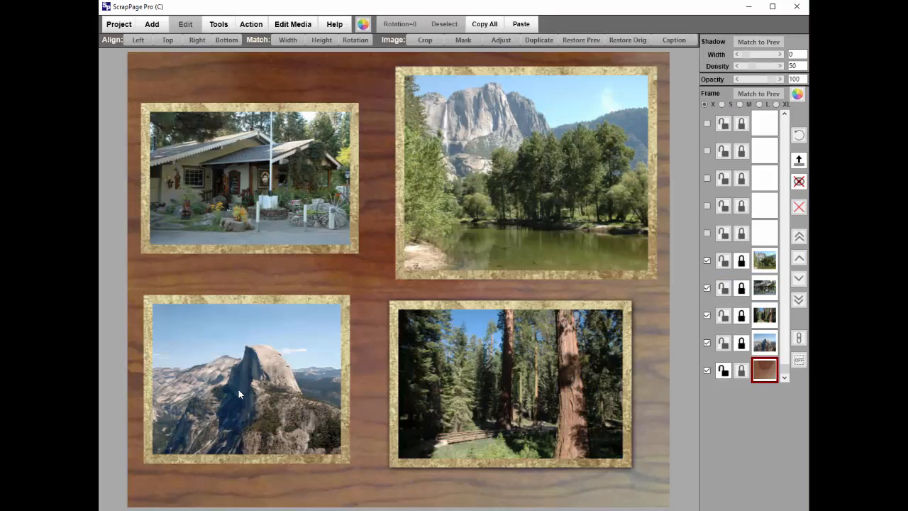
Enlarge the Half Dome and forest pictures and move both down toward the bottom edge of the page.
left_click_drag(336, 456, 368, 474)
left_click_drag(293, 448, 290, 462)
left_click(443, 363)
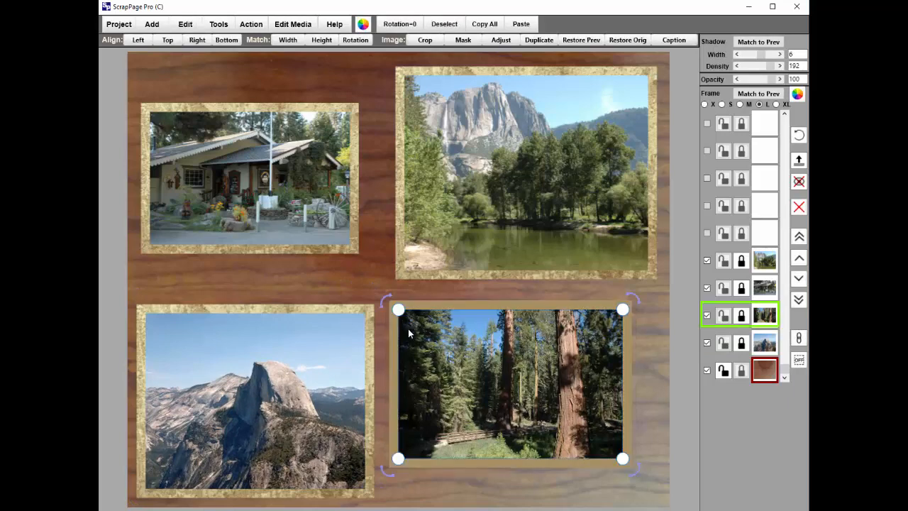
left_click_drag(627, 465, 653, 479)
left_click_drag(563, 428, 564, 442)
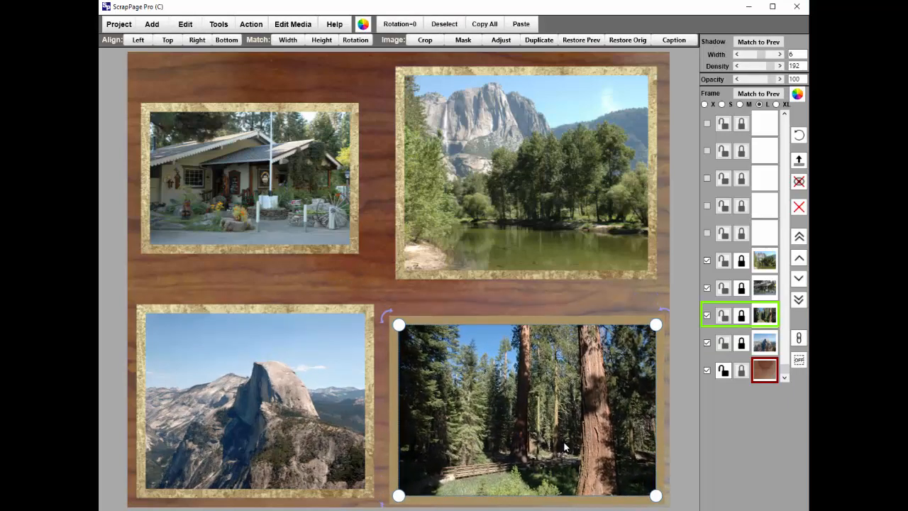
Move the lake picture down close to the forest picture, enlarge and lower the lodge picture above Half Dome, and deselect it.
left_click(456, 259)
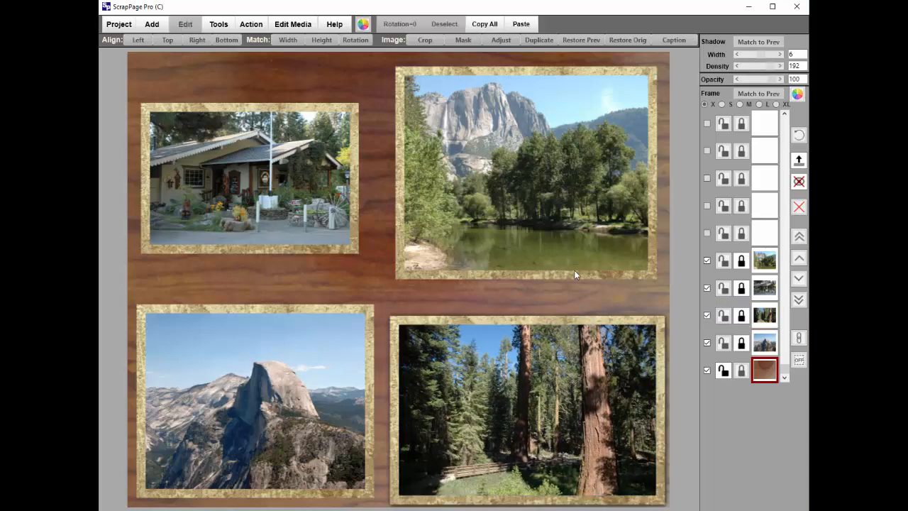
left_click_drag(555, 207, 562, 227)
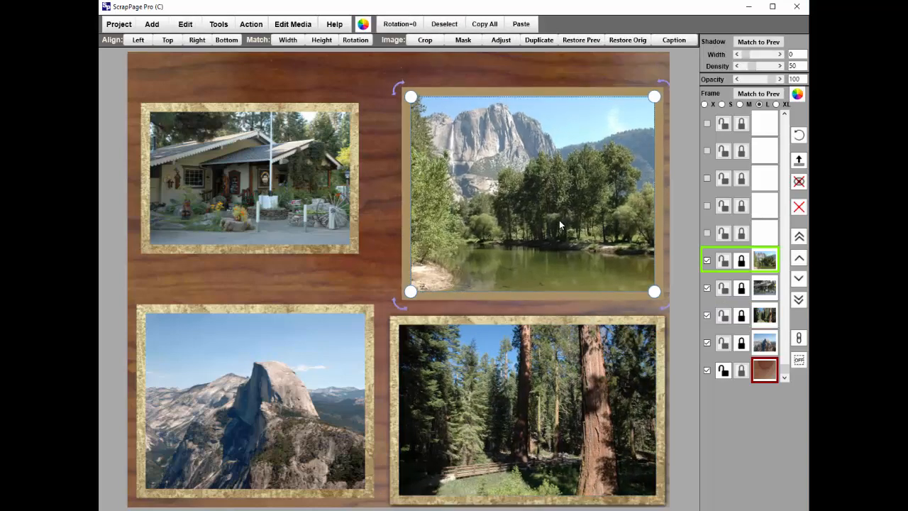
left_click(323, 224)
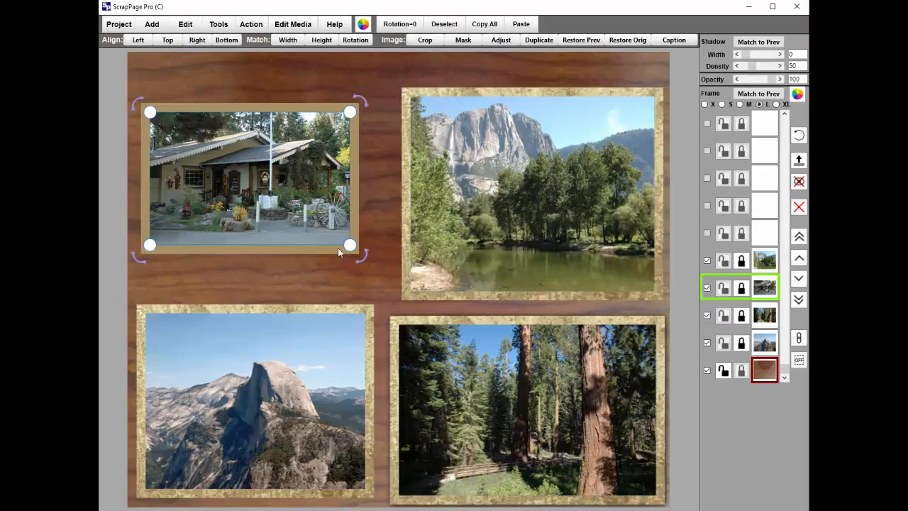
left_click_drag(354, 253, 382, 278)
left_click_drag(345, 239, 348, 265)
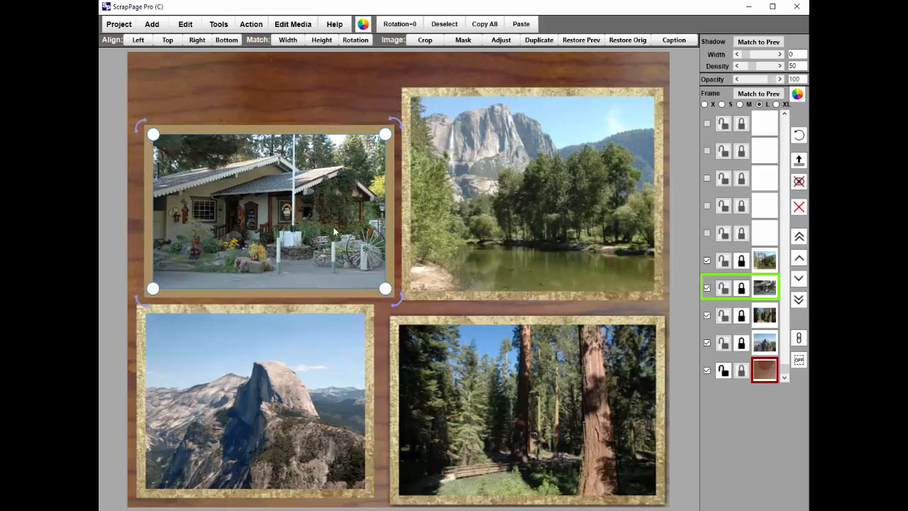
left_click(331, 106)
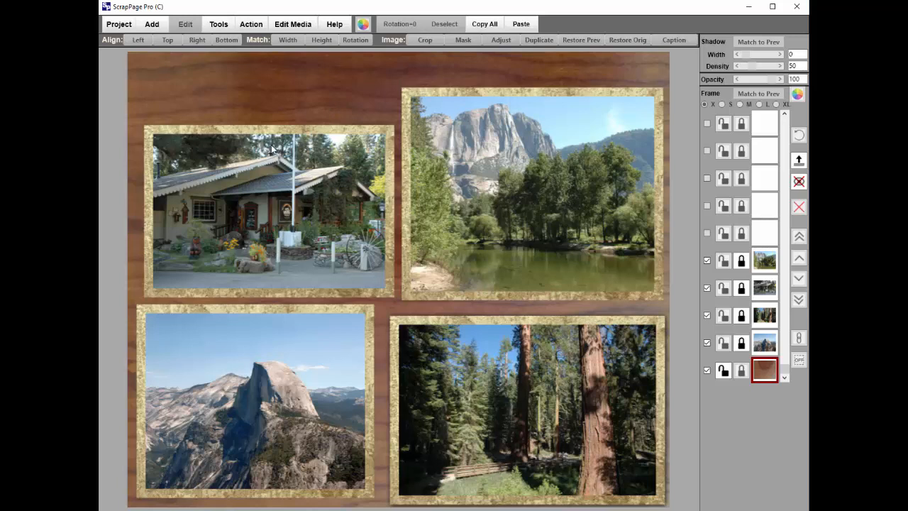
Add the caption "Lodge in Yosemite" with a semitransparent banner to the lodge picture.
left_click(287, 236)
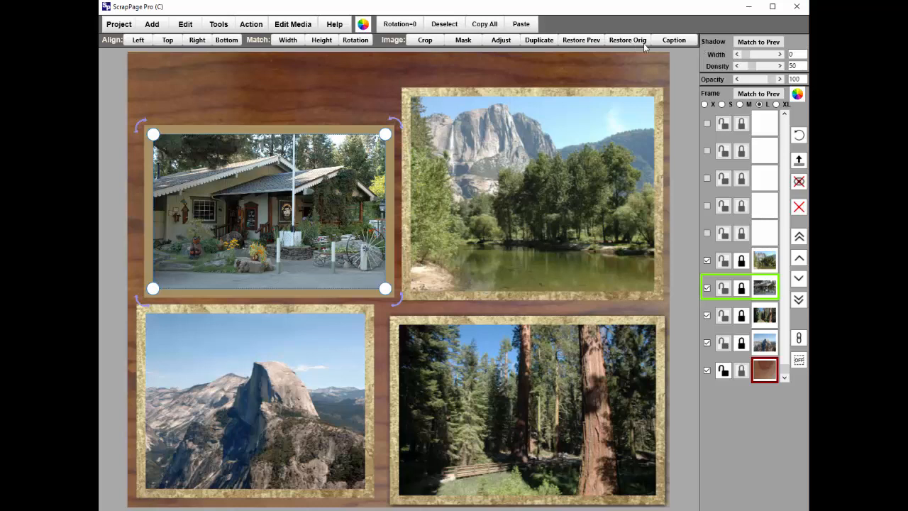
left_click(674, 40)
left_click(284, 211)
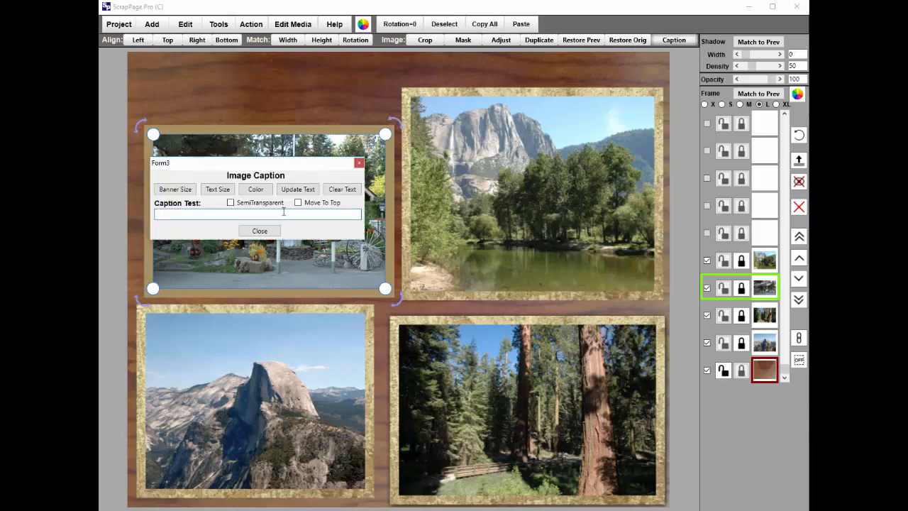
type("Lodge in Yosemite")
left_click(231, 204)
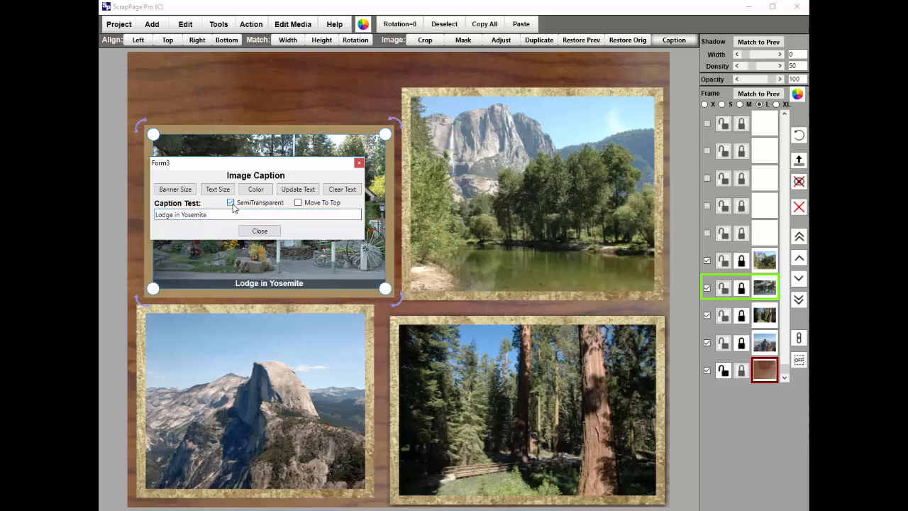
Cycle the lodge caption's colors to a brown banner with light cream text, and close the caption settings.
left_click(253, 191)
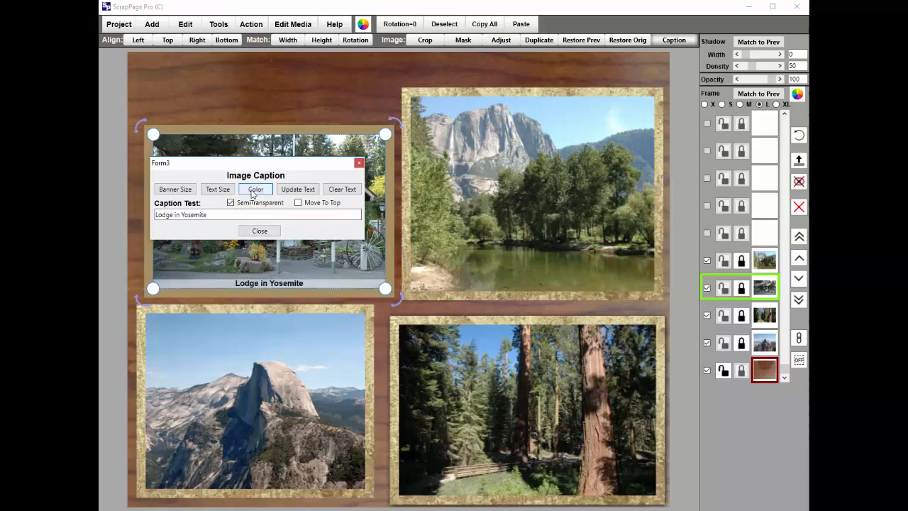
left_click(253, 192)
left_click(252, 192)
left_click(253, 192)
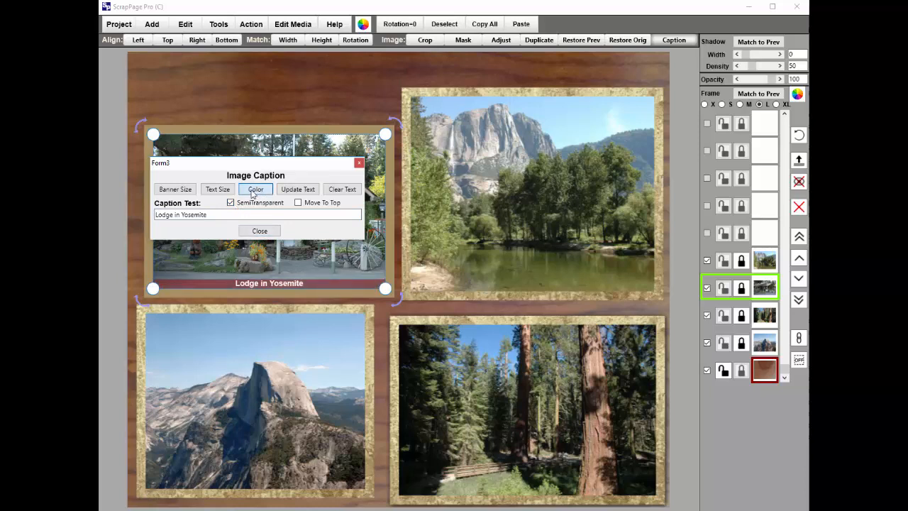
left_click(252, 192)
left_click(252, 191)
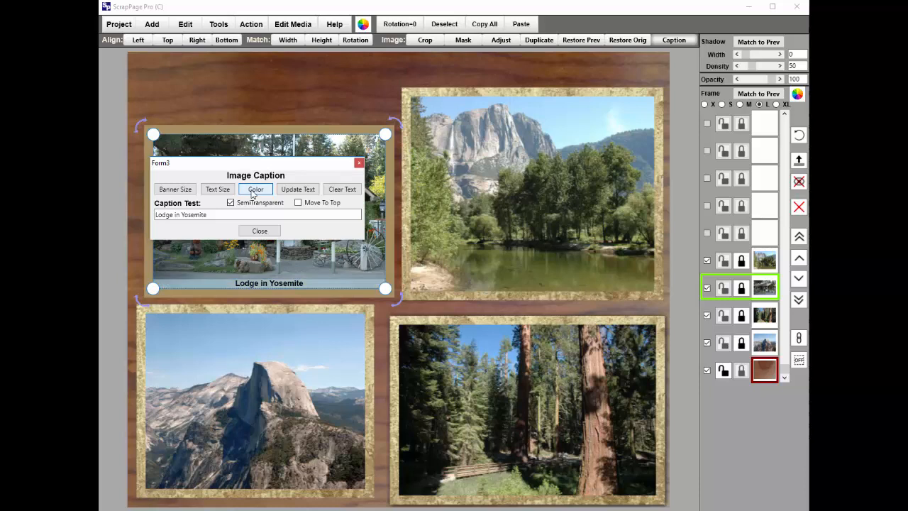
left_click(252, 191)
left_click(253, 192)
left_click(253, 191)
left_click(253, 191)
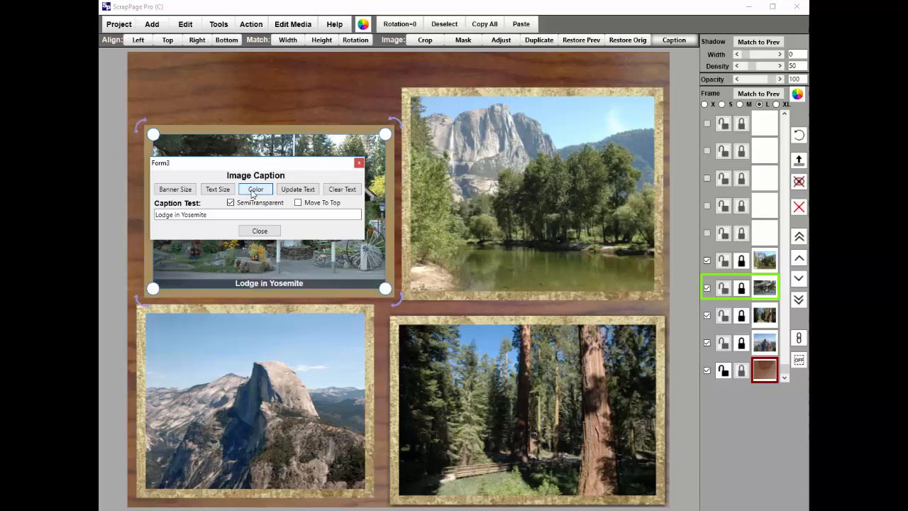
left_click(252, 192)
left_click(253, 191)
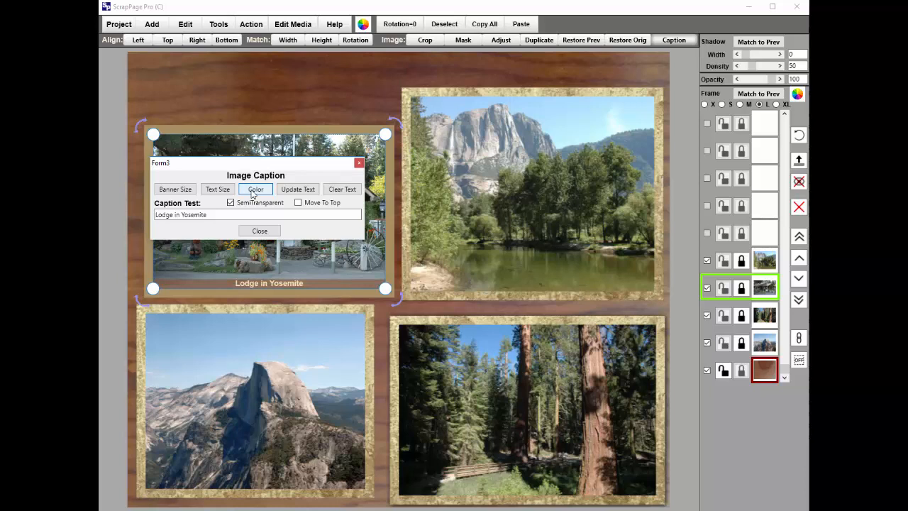
left_click(259, 231)
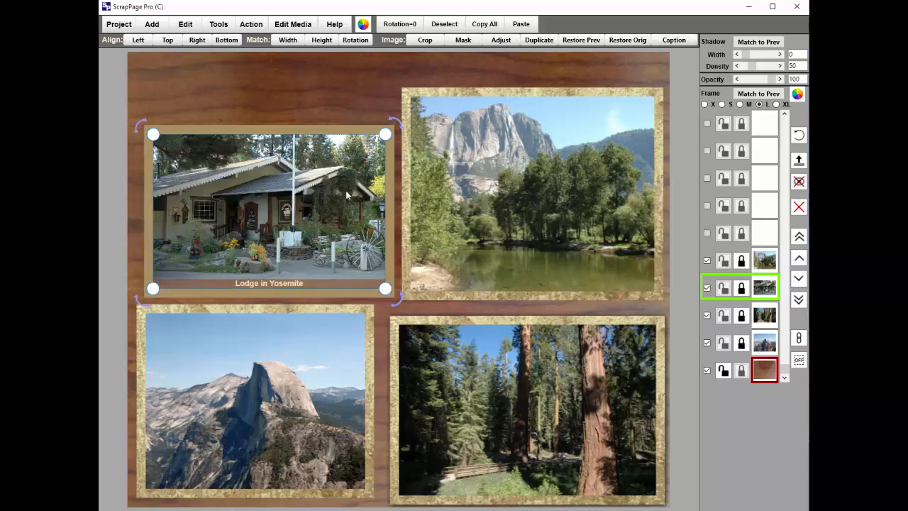
Add the caption "Half Dome" with a semitransparent banner to the Half Dome picture.
left_click(281, 420)
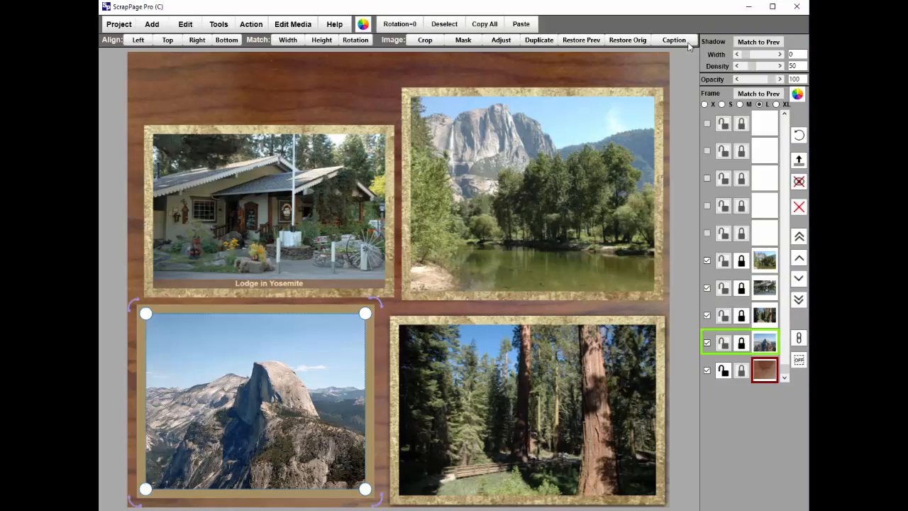
left_click(685, 41)
left_click(231, 400)
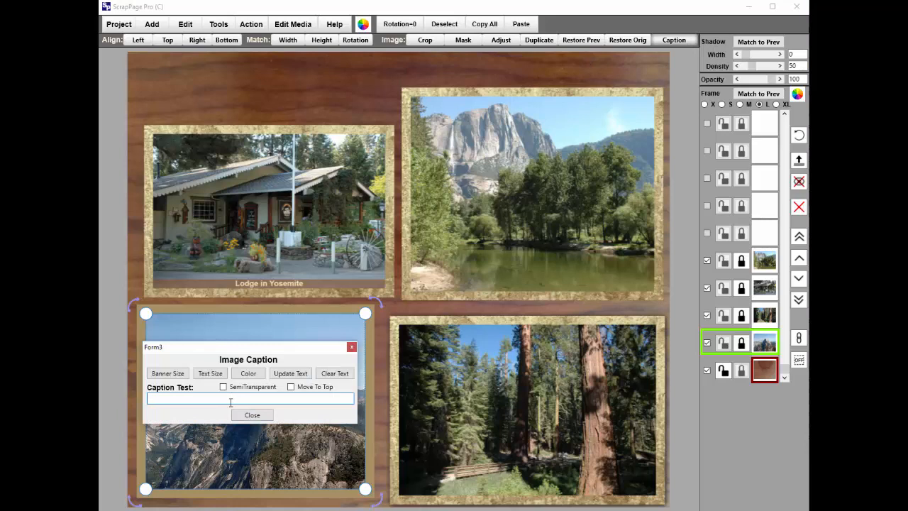
type("Half Dome")
left_click(224, 386)
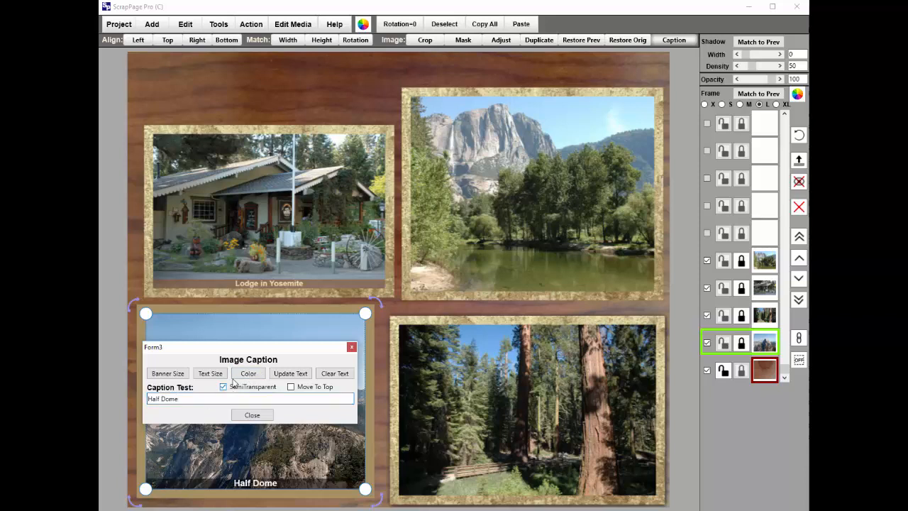
Cycle the Half Dome caption through the banner colors back to black with white text, and close the caption settings.
left_click(244, 374)
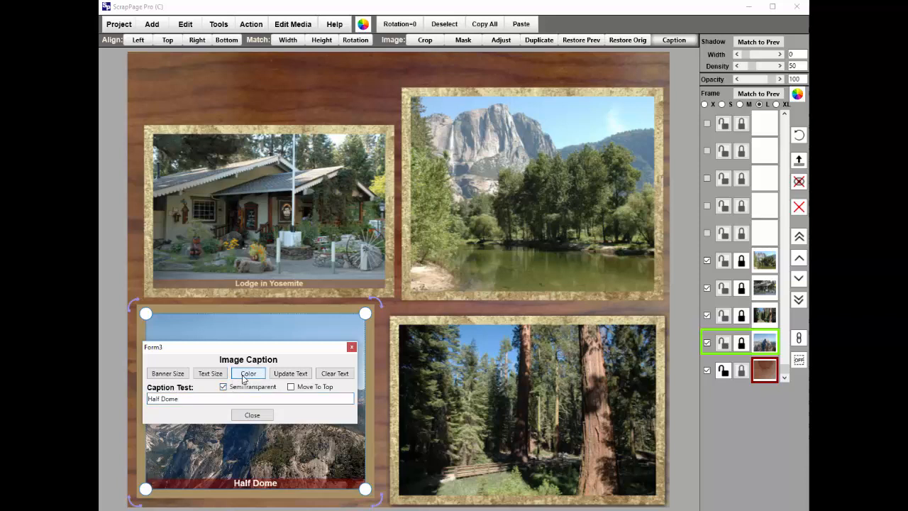
left_click(243, 377)
left_click(243, 376)
left_click(243, 377)
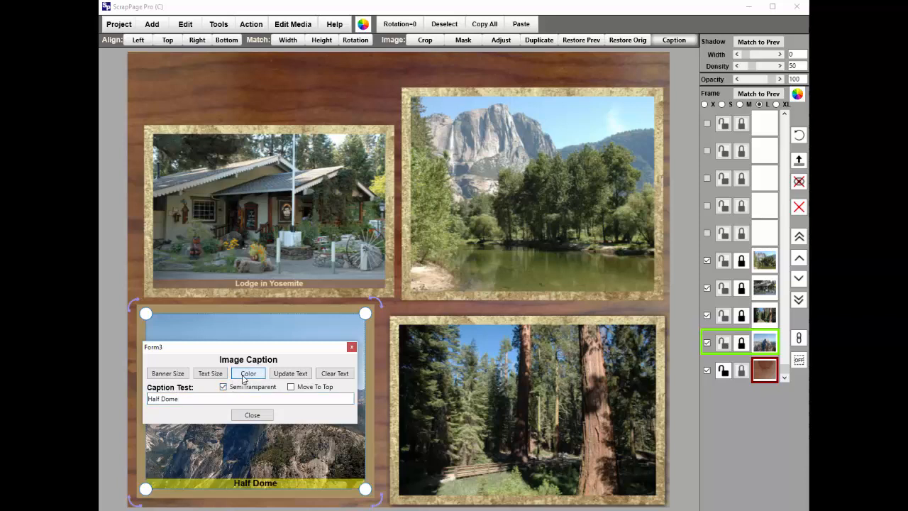
left_click(244, 377)
left_click(243, 377)
left_click(243, 377)
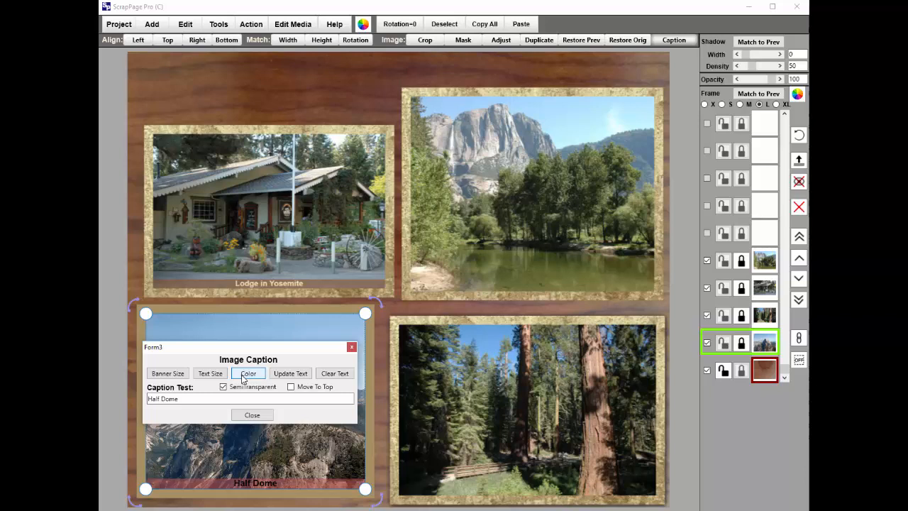
left_click(244, 377)
left_click(244, 377)
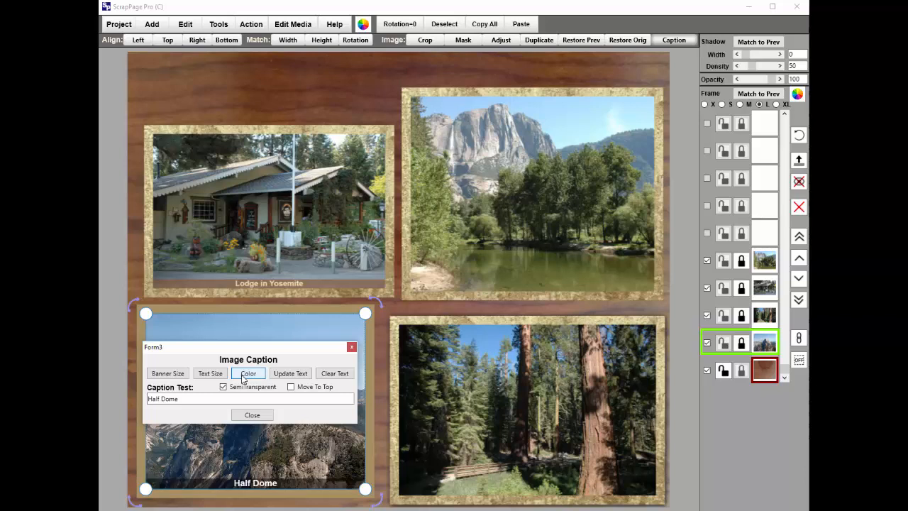
left_click(251, 415)
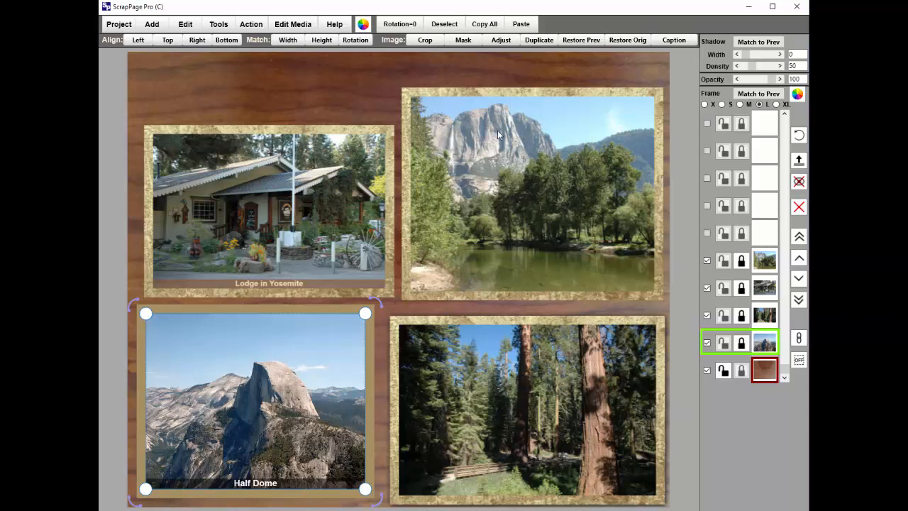
Add the caption "El Capitan" with a semitransparent banner to the lake picture, and close the caption settings.
left_click(671, 44)
left_click(504, 188)
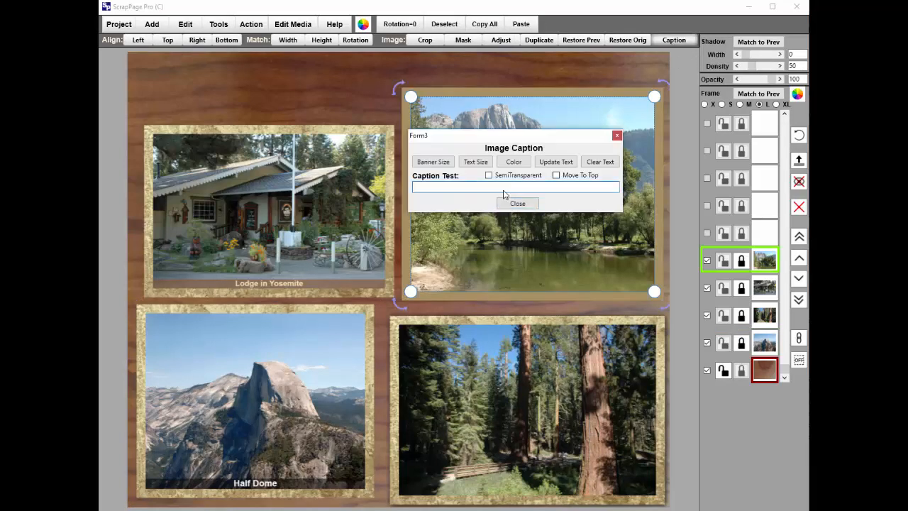
type("El Capitan")
left_click(488, 175)
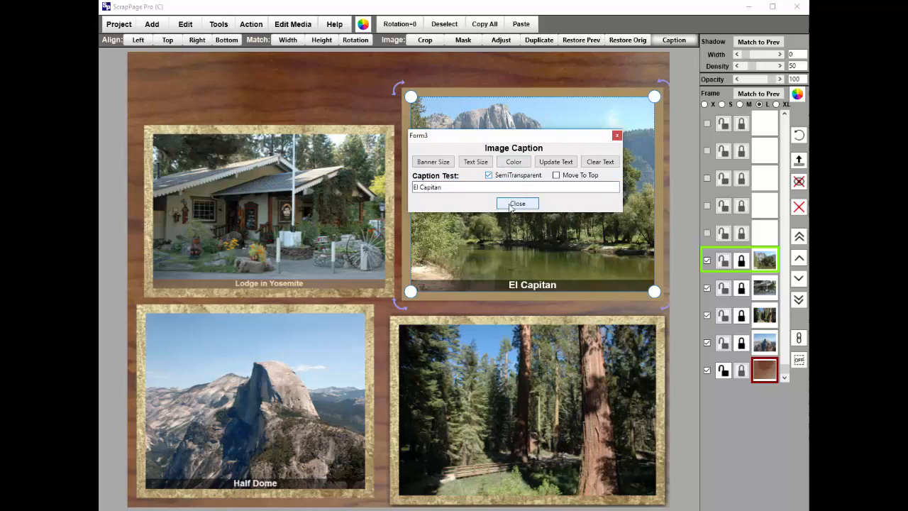
left_click(511, 204)
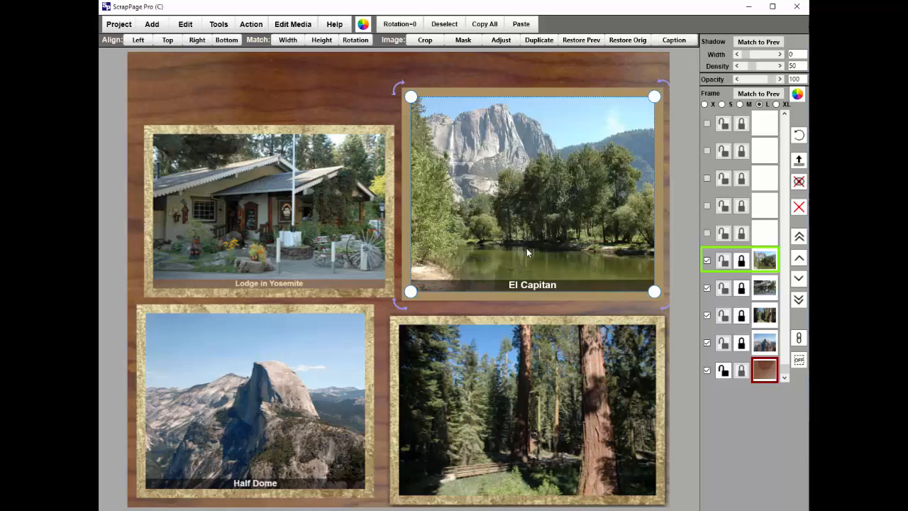
Reopen the lake picture's caption settings and change the banner color to brown with light cream text.
left_click(683, 43)
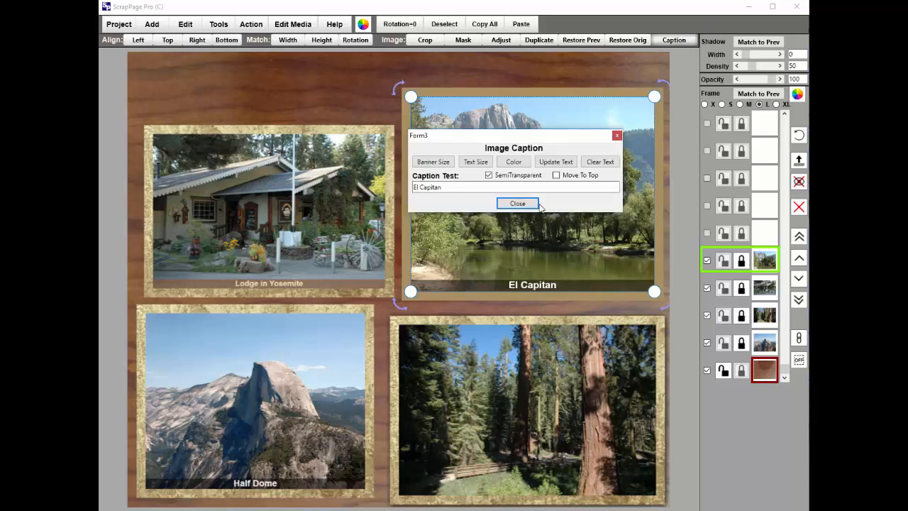
left_click(513, 165)
left_click(512, 168)
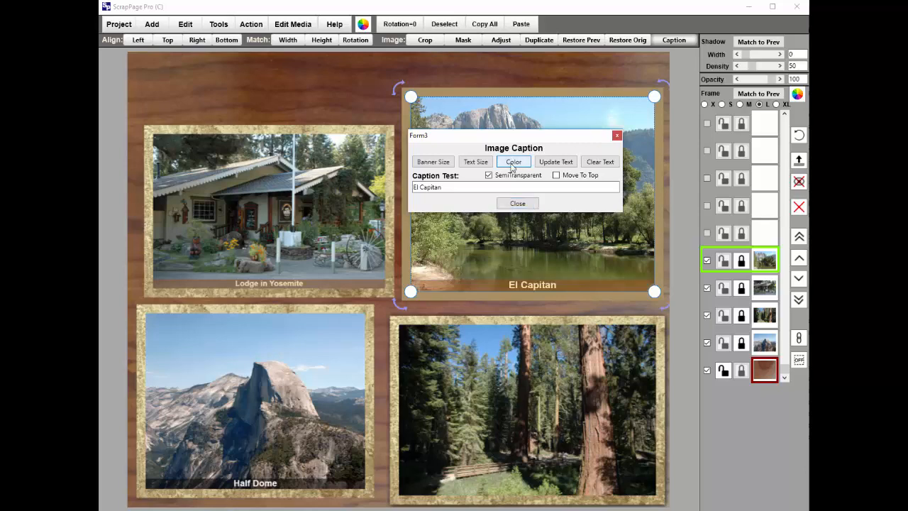
Close the lake picture's caption settings and add the caption "Muir Woods" with a semitransparent banner to the forest picture.
left_click(518, 203)
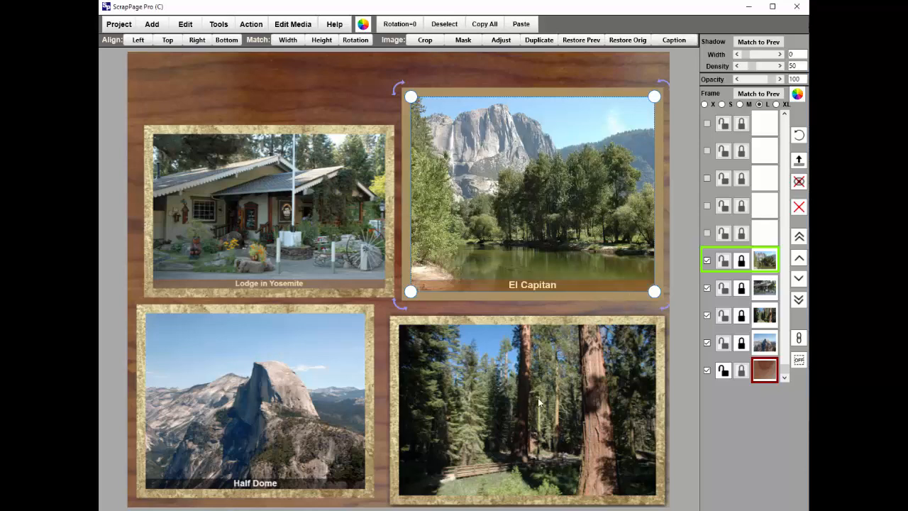
left_click(534, 439)
left_click(534, 438)
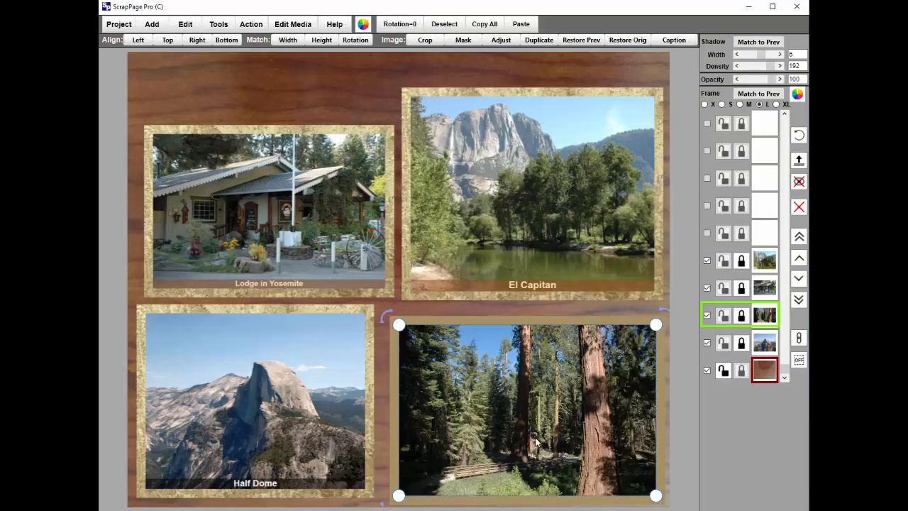
left_click(674, 40)
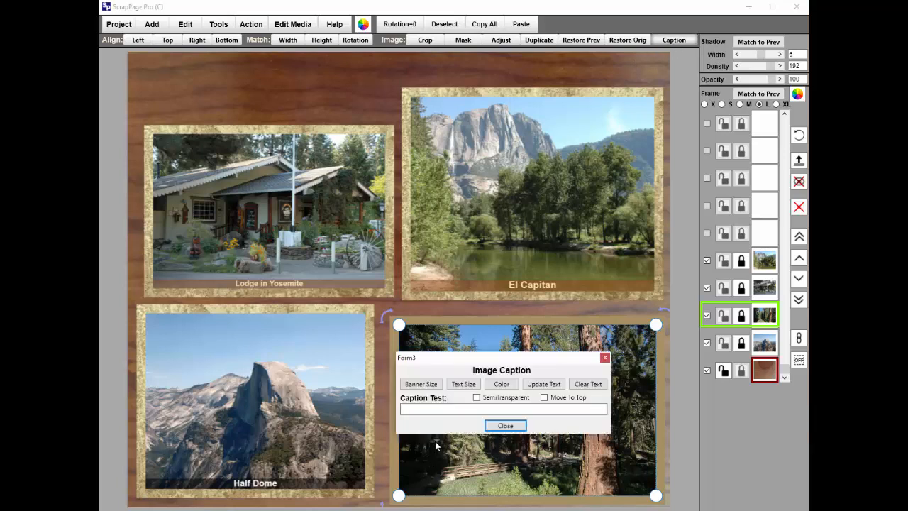
left_click(438, 411)
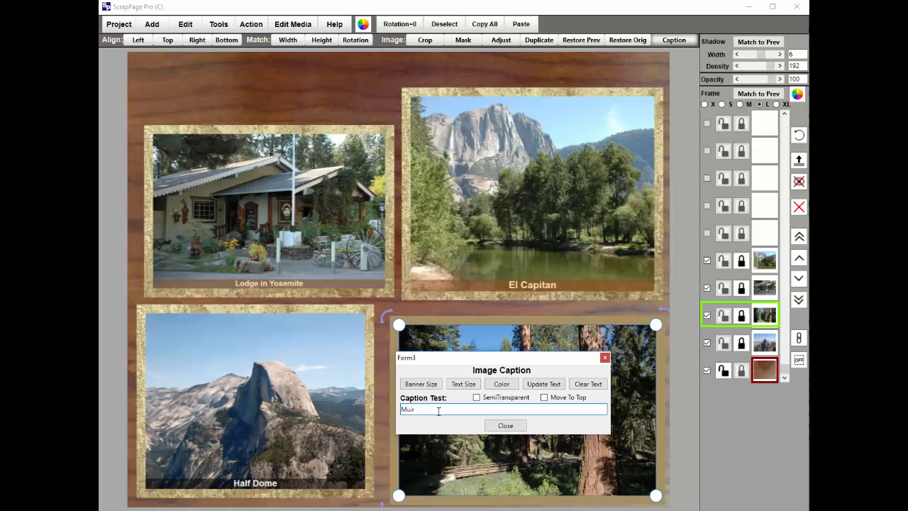
type("Muir Woods")
left_click(479, 399)
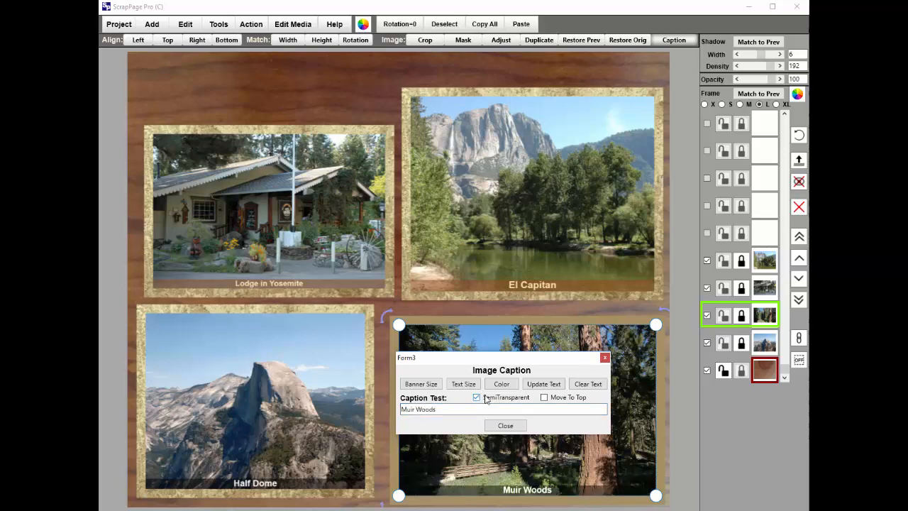
Change the Muir Woods caption to a brown banner with light cream text, close the caption settings, and deselect the picture.
left_click(505, 384)
left_click(505, 384)
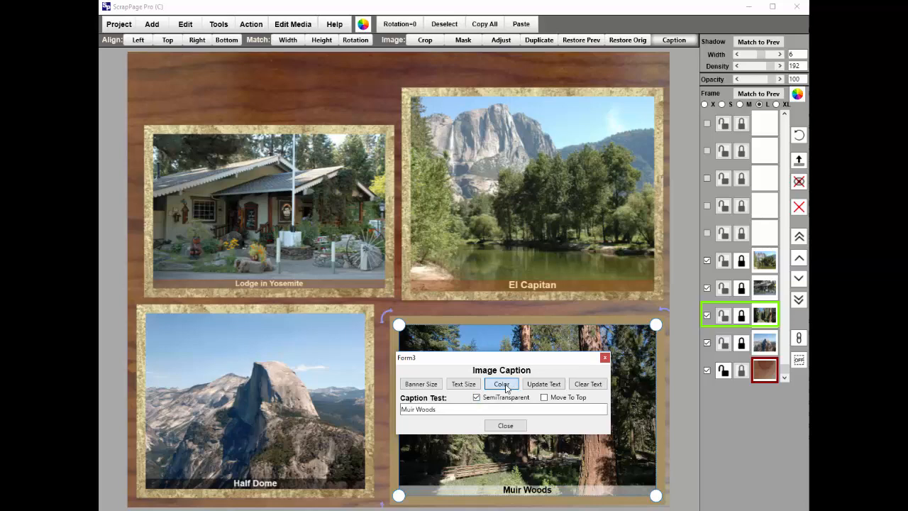
left_click(505, 426)
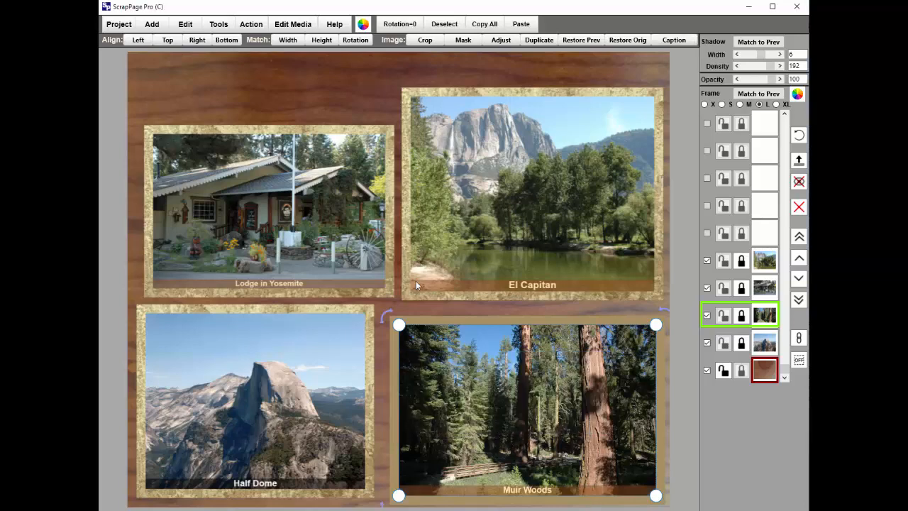
left_click(313, 90)
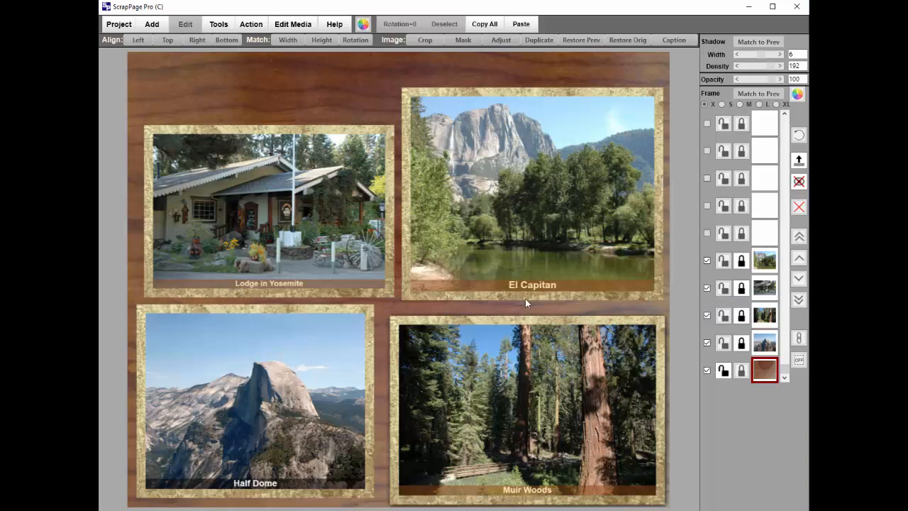
Shrink the Half Dome picture slightly from its upper-right corner and move the lodge picture down a little to free space above it.
left_click(304, 191)
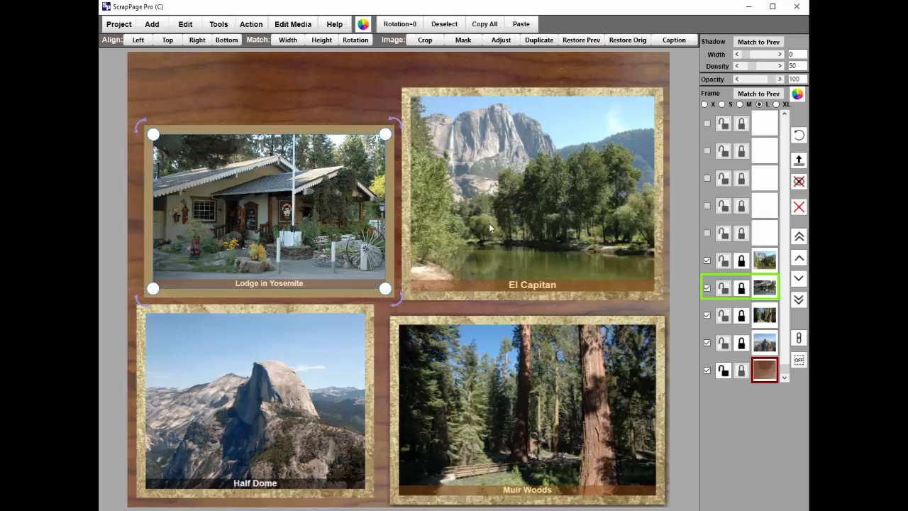
left_click(438, 129)
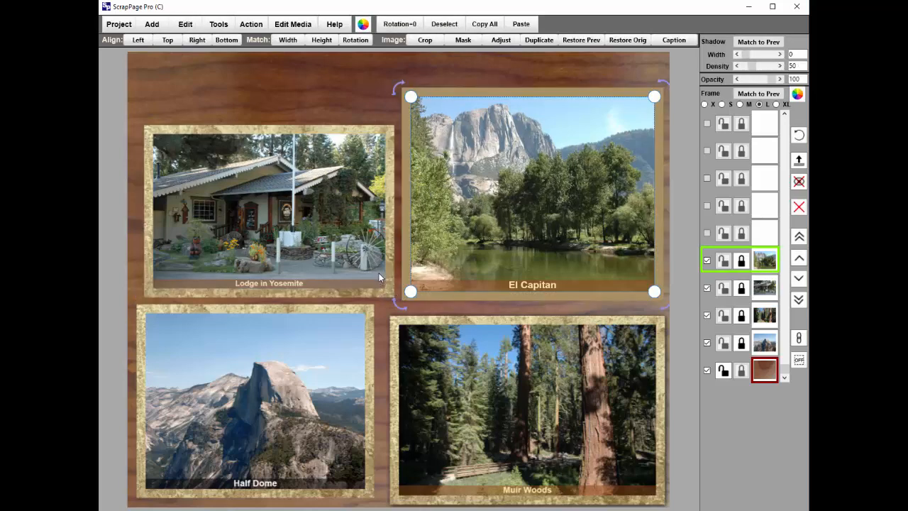
left_click(368, 322)
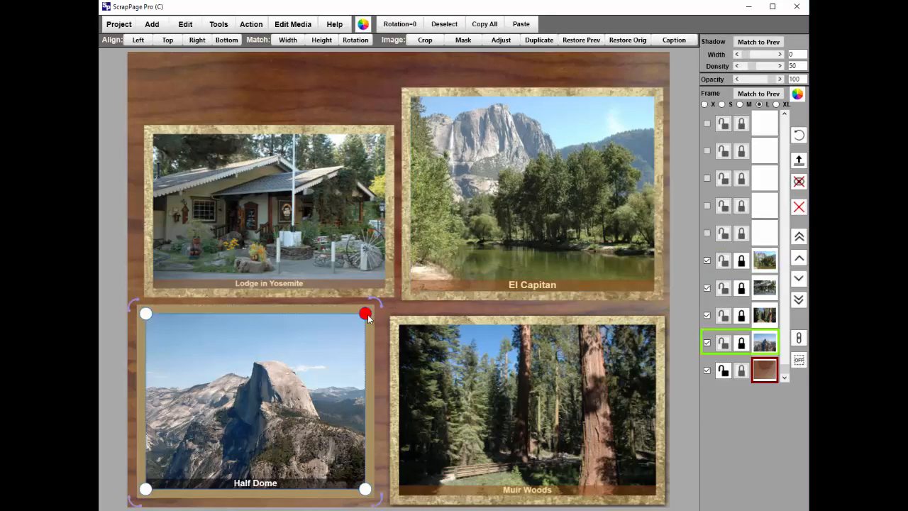
left_click_drag(366, 312, 366, 324)
left_click(358, 252)
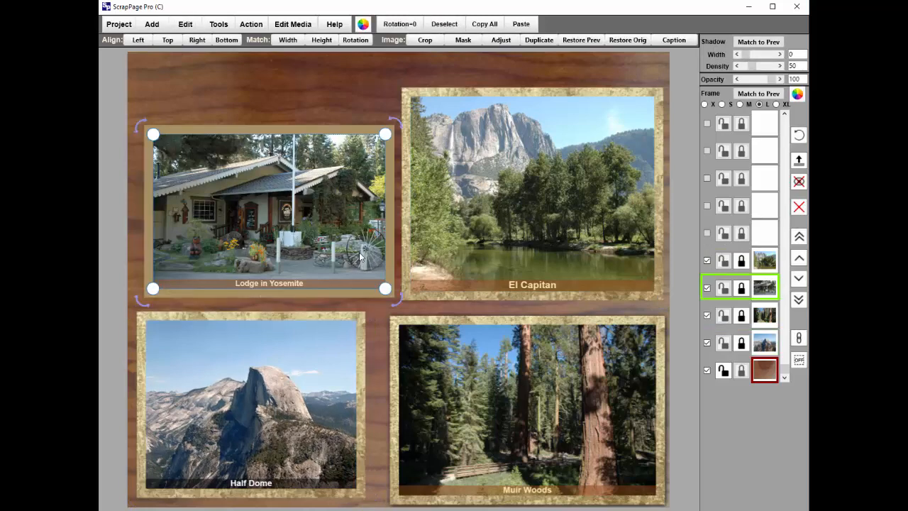
left_click_drag(359, 252, 363, 288)
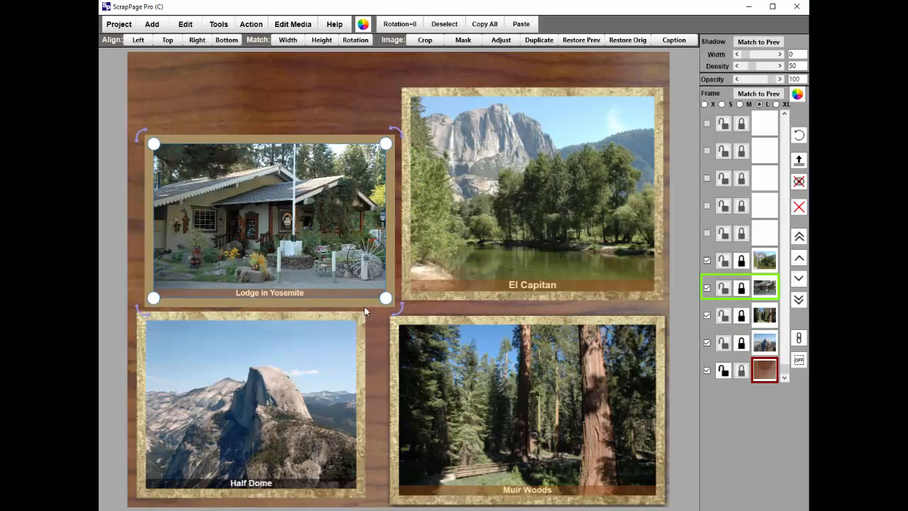
left_click(379, 334)
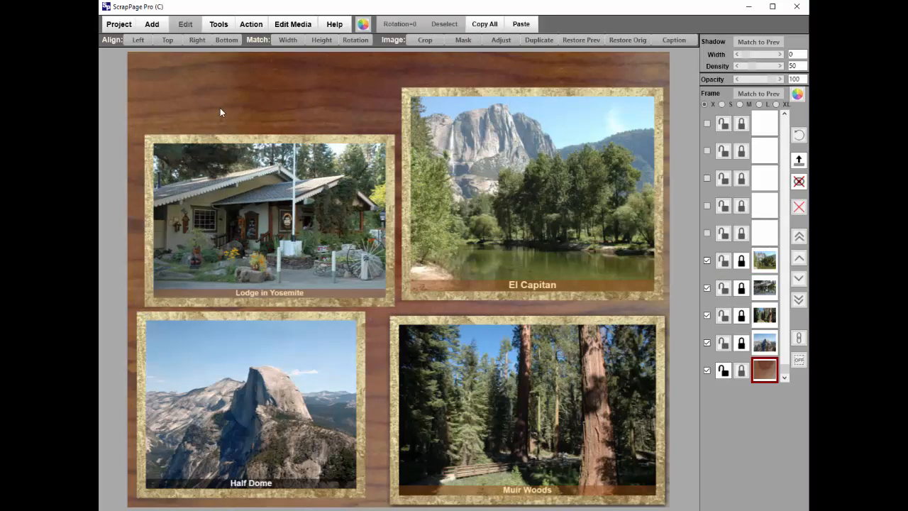
Add a centered text title "Western Trip" and give it a calligraphic handwriting font.
left_click(152, 25)
left_click(157, 69)
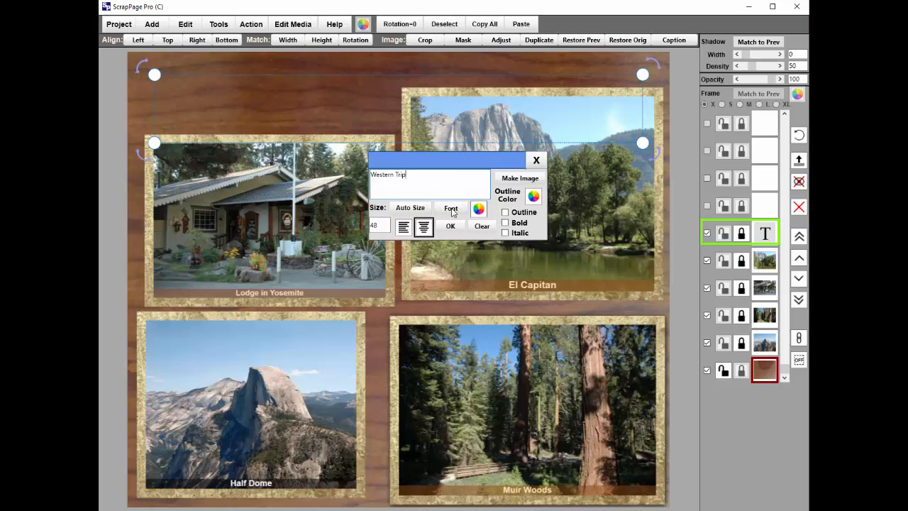
left_click(451, 208)
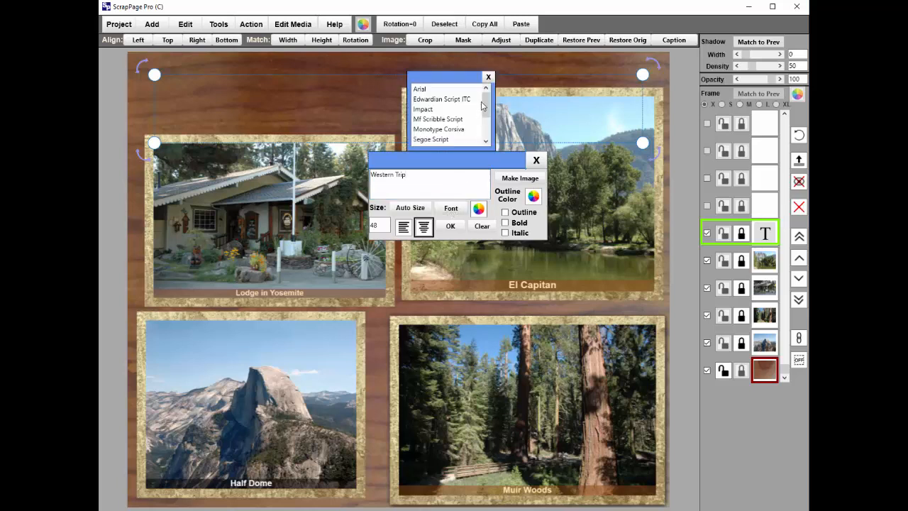
left_click_drag(486, 106, 488, 131)
left_click(444, 142)
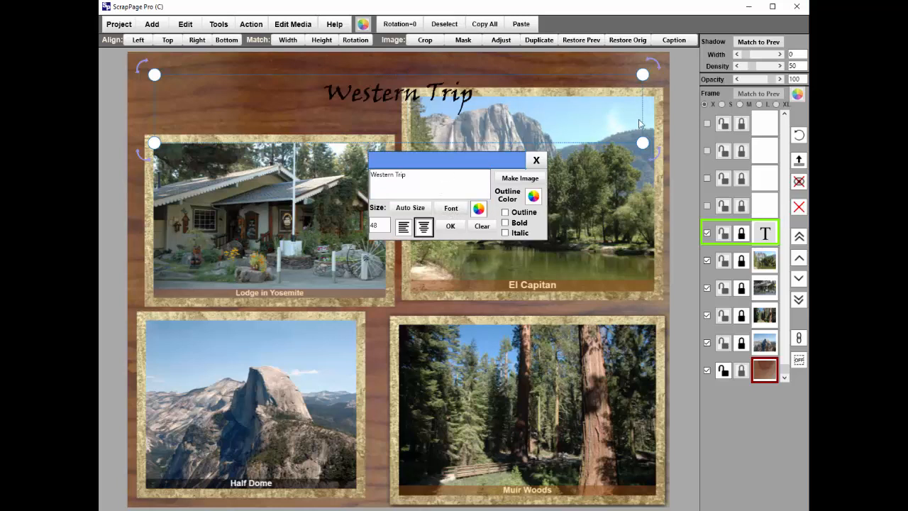
Narrow the title's text box to fit above the lodge picture, and make its text bold and auto-sized to 73.
left_click_drag(643, 143, 396, 139)
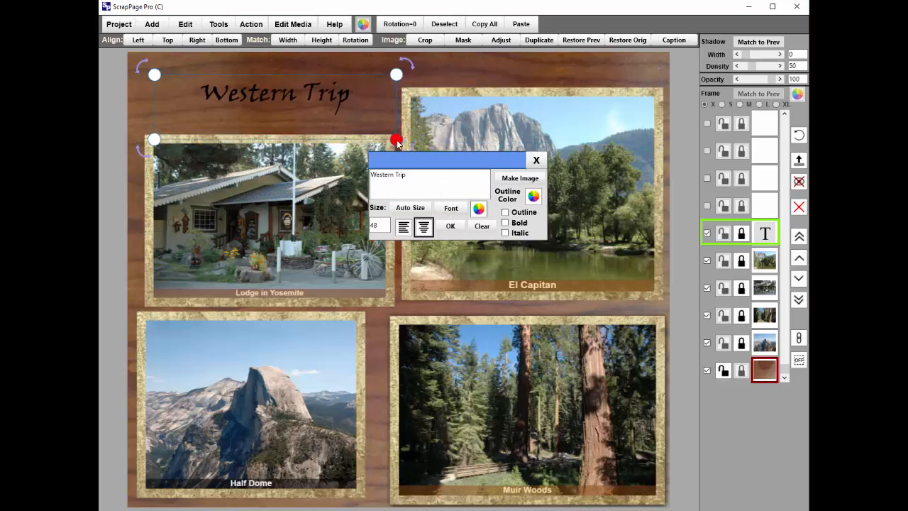
left_click_drag(312, 97, 307, 82)
left_click(505, 223)
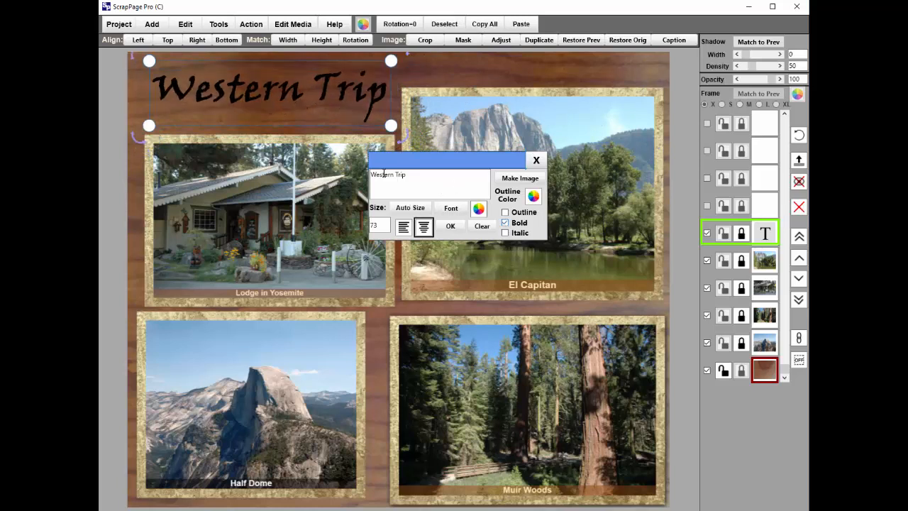
Enlarge the title's text box, auto-size the text to 98, and position the title so it overlaps the El Capitan picture.
left_click_drag(392, 128, 484, 142)
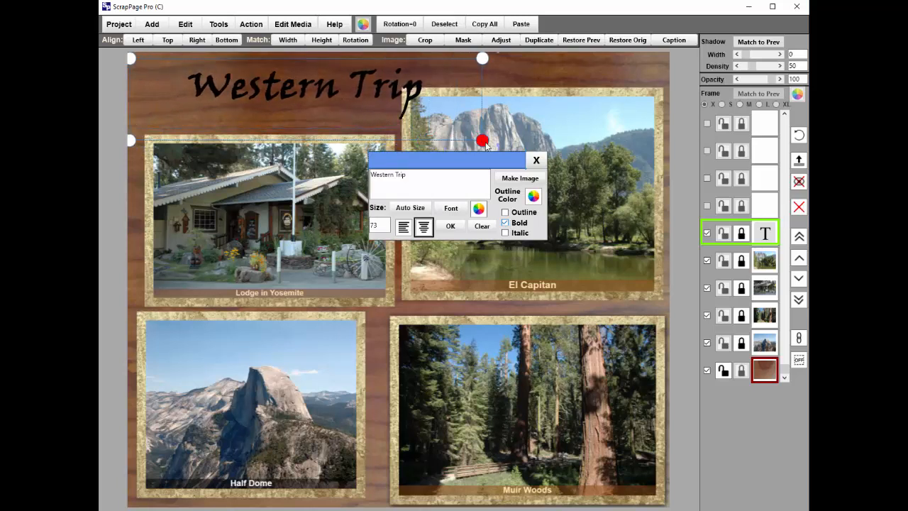
left_click(417, 208)
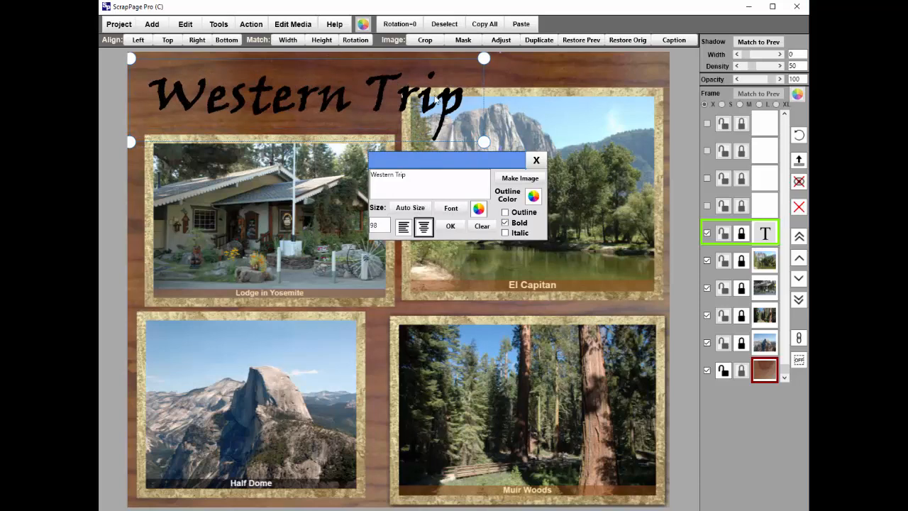
left_click_drag(330, 110, 332, 113)
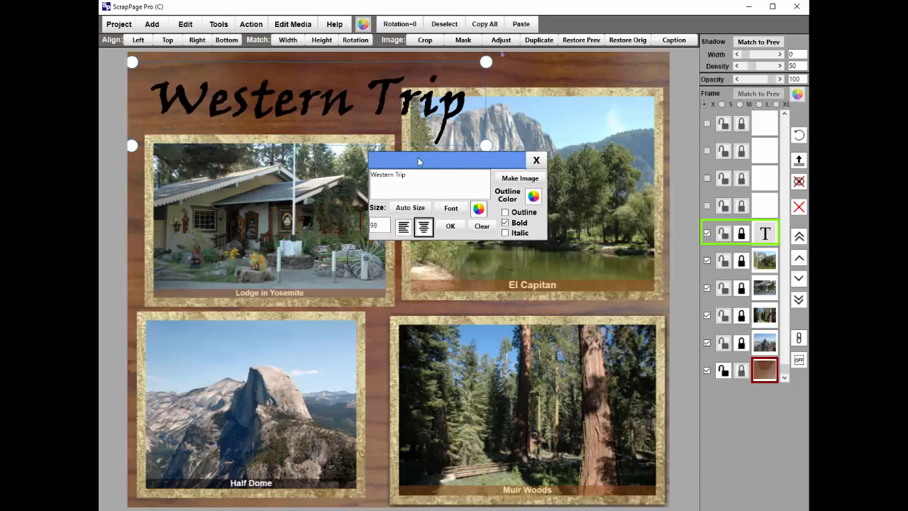
left_click_drag(418, 161, 408, 218)
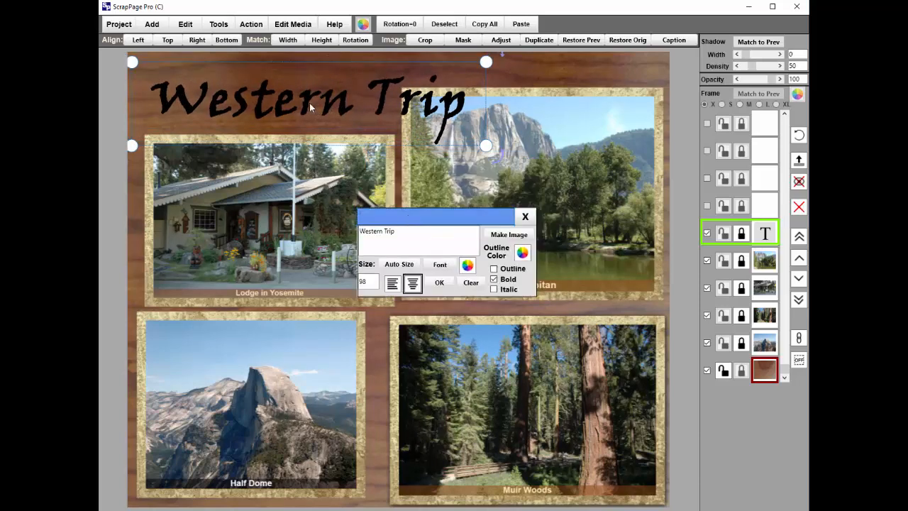
left_click_drag(312, 108, 334, 105)
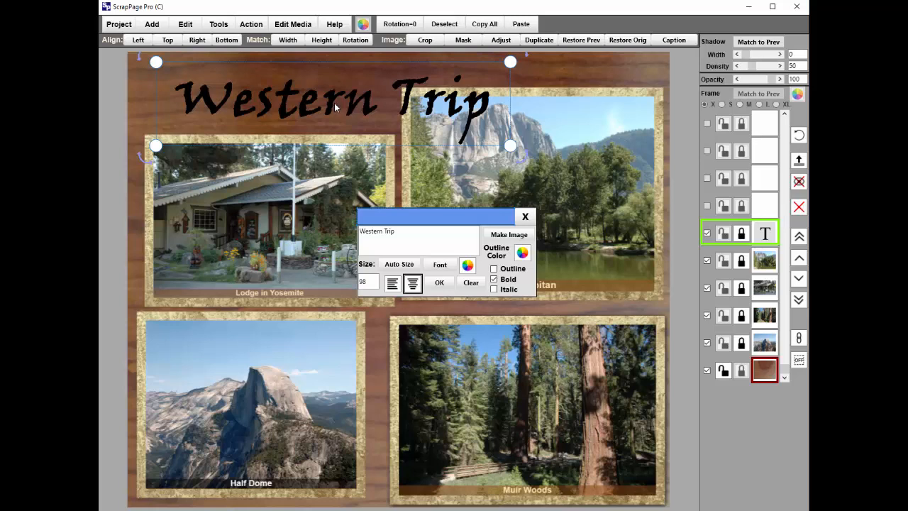
Convert the "Western Trip" title into an image and move it slightly to the left.
left_click(513, 237)
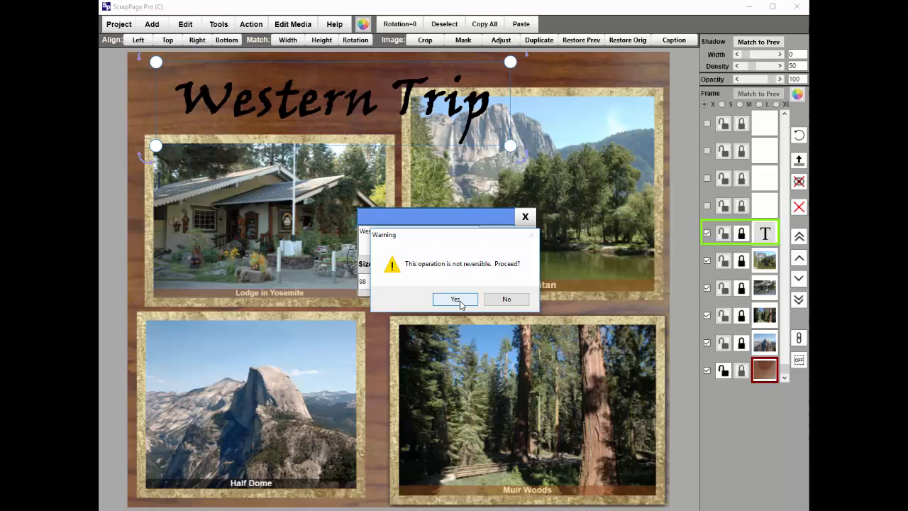
left_click(455, 299)
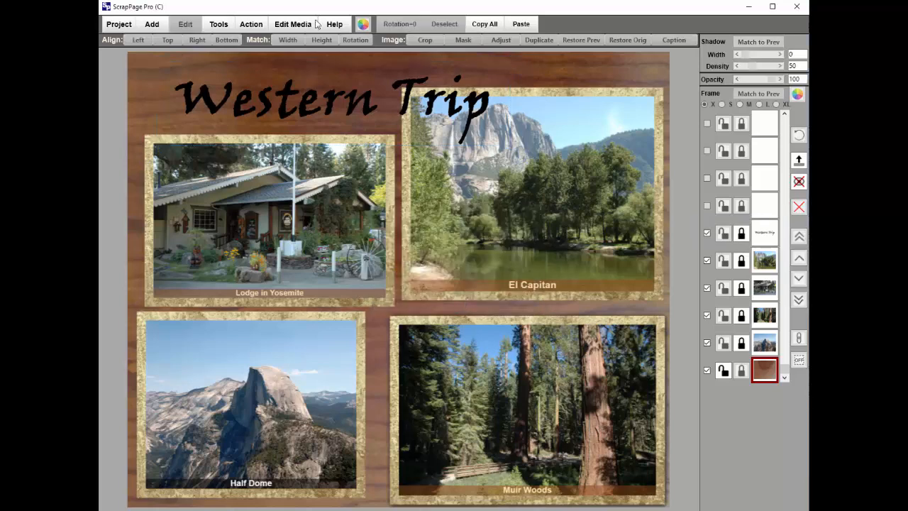
left_click(338, 102)
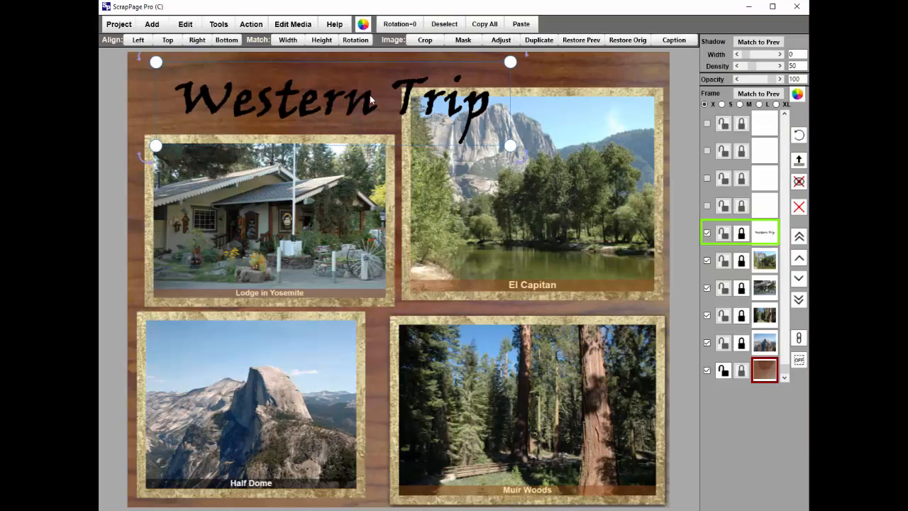
left_click_drag(371, 99, 357, 101)
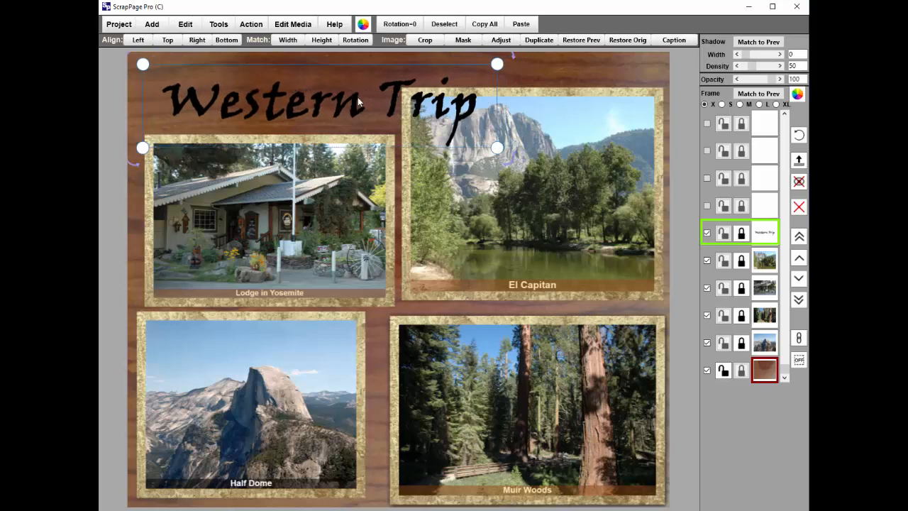
Fill the "Western Trip" title with the image texture "Photo Dec 18, 11 06 45 AM.jpg" from the Dropbox folder Class - Scrapping > Papers.
left_click(363, 25)
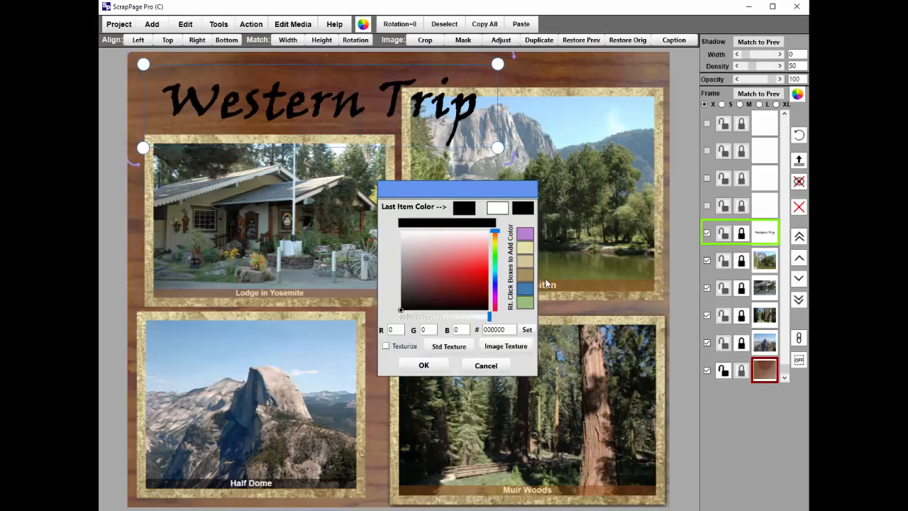
left_click(509, 348)
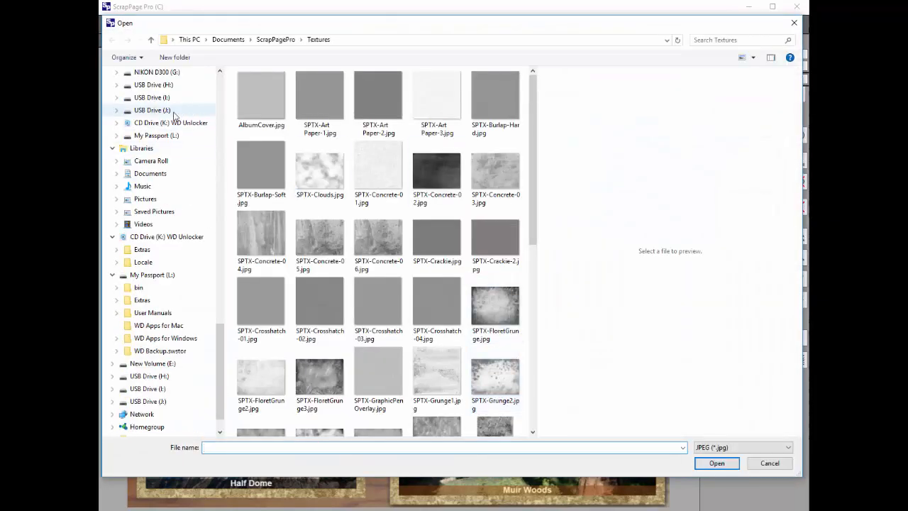
left_click_drag(220, 363, 238, 105)
left_click(142, 167)
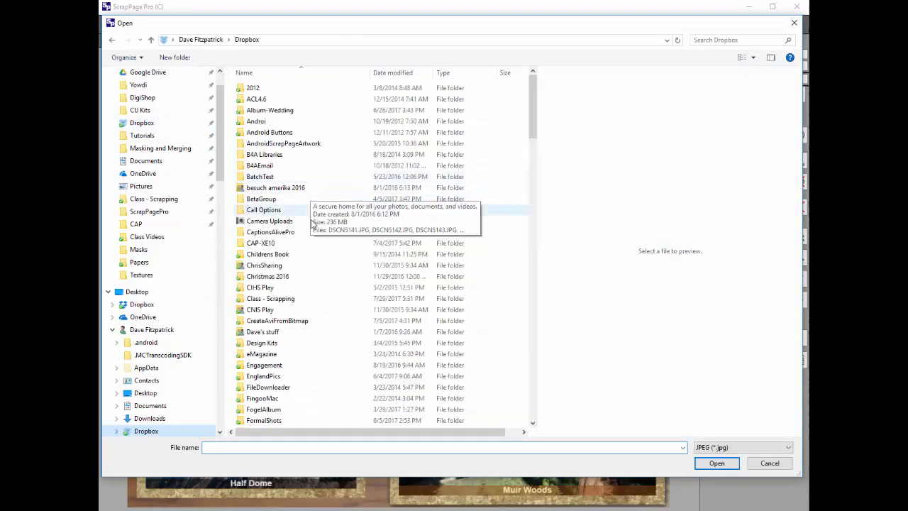
double_click(270, 299)
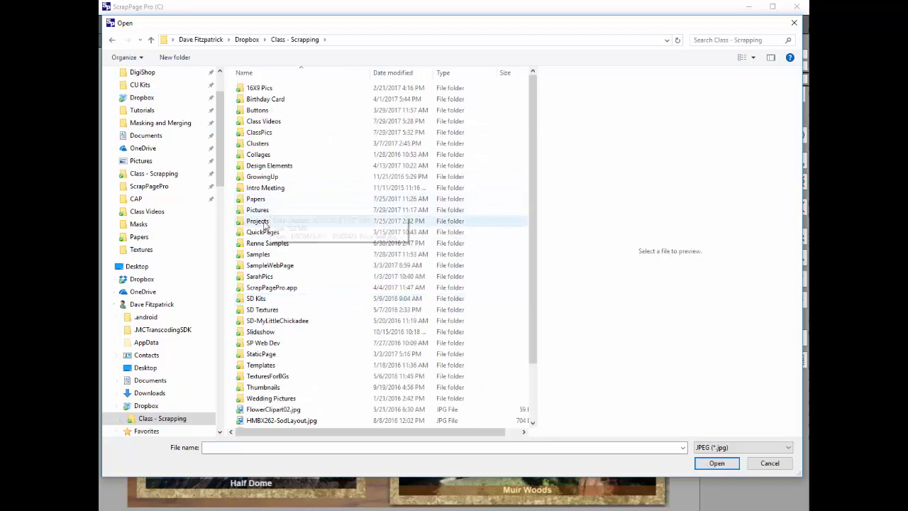
double_click(257, 199)
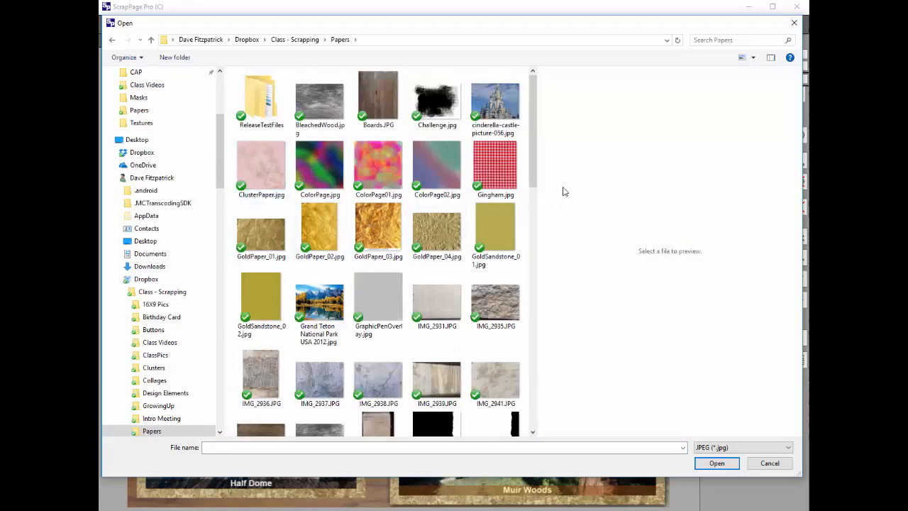
left_click_drag(530, 167, 536, 340)
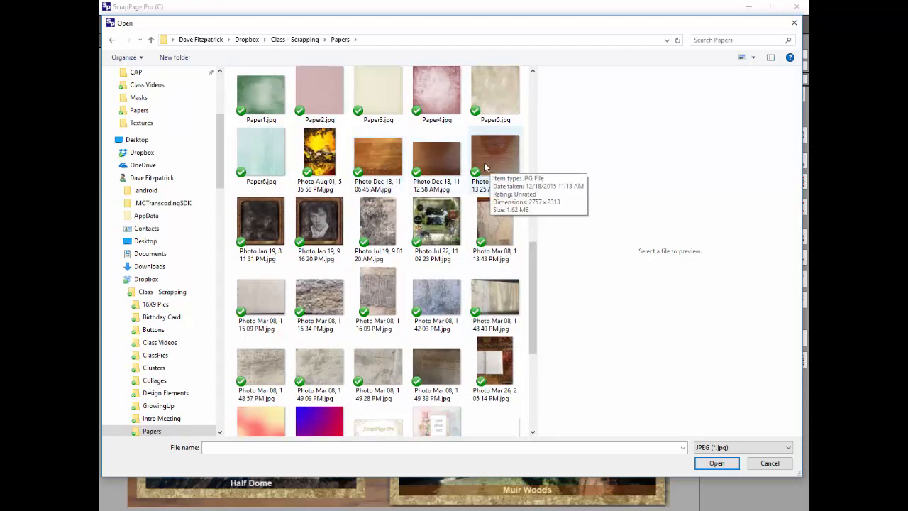
left_click(376, 165)
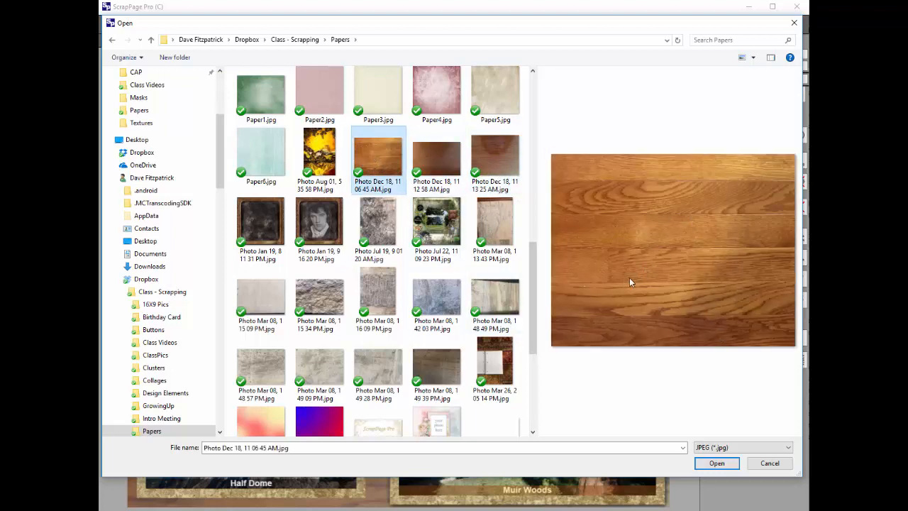
double_click(375, 165)
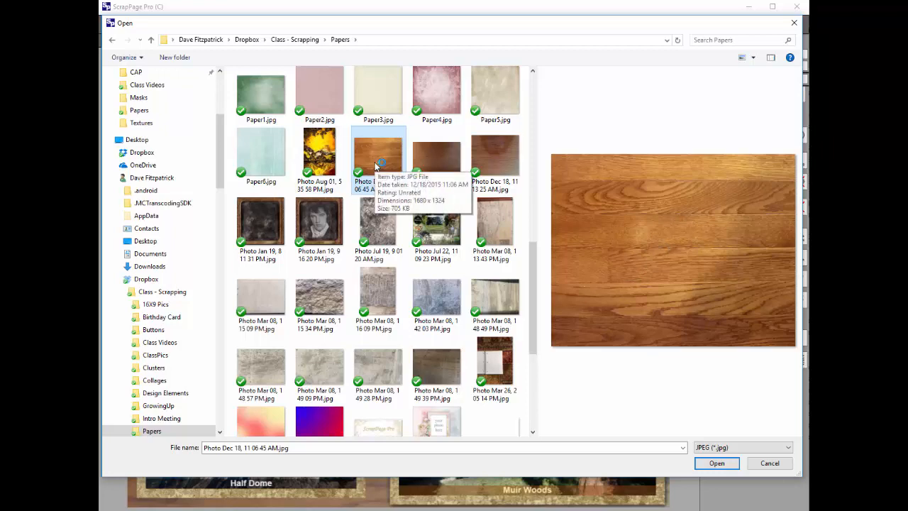
left_click(713, 463)
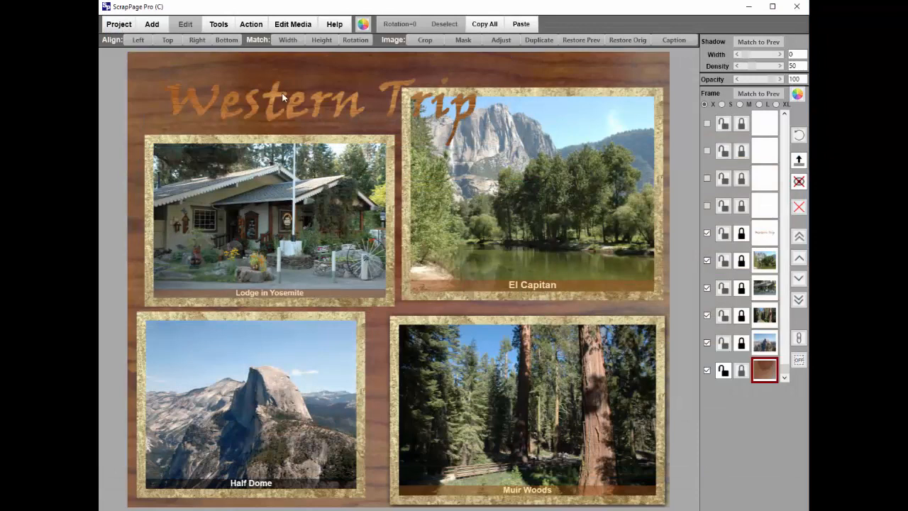
Shrink the "Western Trip" title and move it up and left so it clears the El Capitan picture.
left_click_drag(497, 146, 444, 144)
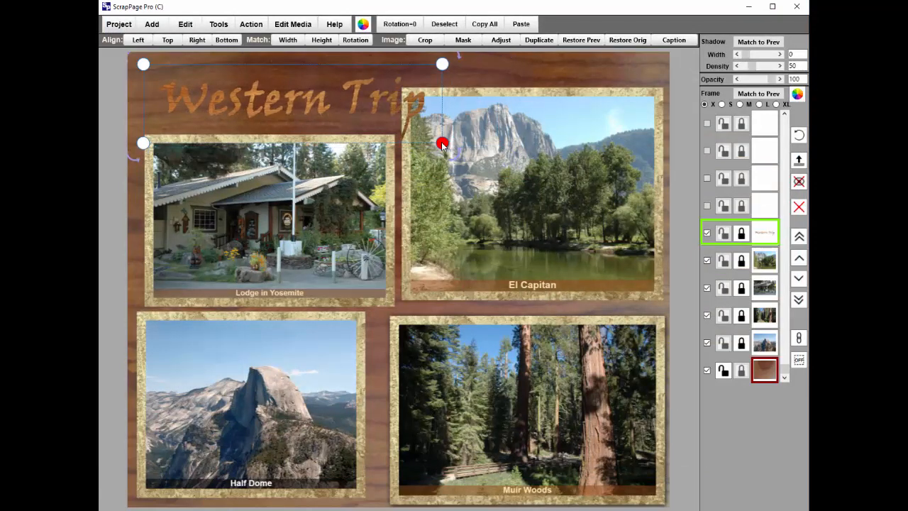
left_click_drag(344, 93, 317, 81)
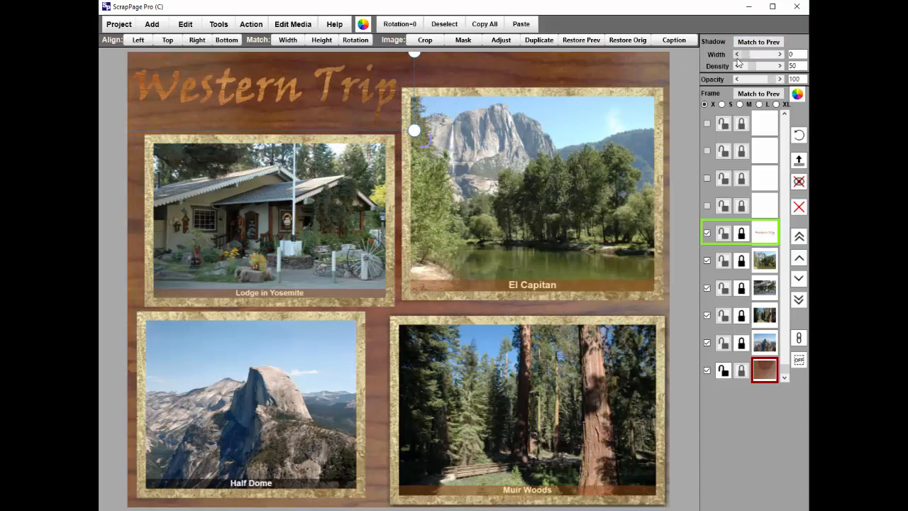
Give the title a shadow with width 2 and density 147, and nudge the title slightly upward.
mouse_move(745, 55)
left_mouse_down()
mouse_move(766, 68)
mouse_move(751, 56)
left_mouse_up()
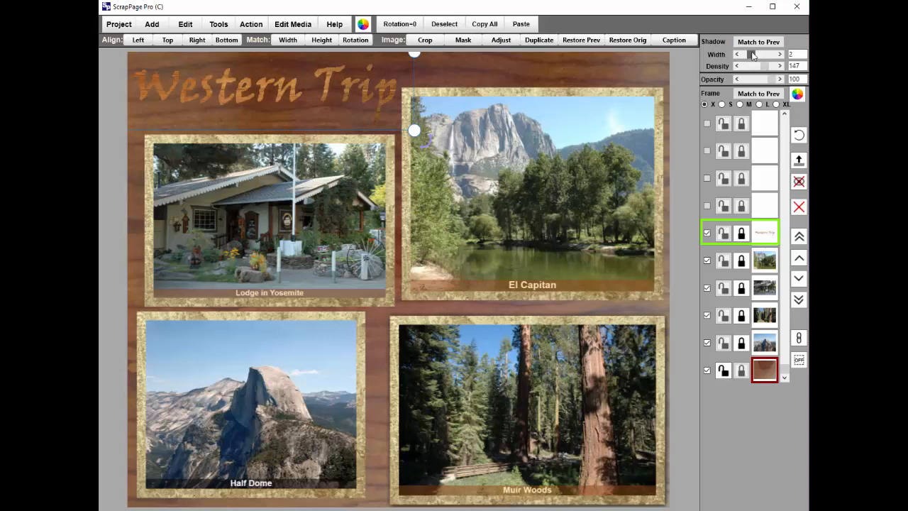
left_click(579, 69)
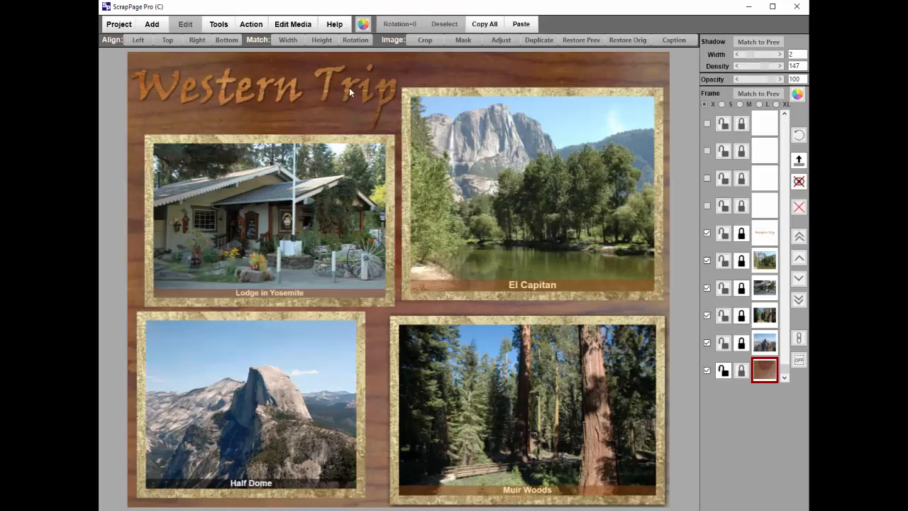
left_click_drag(354, 87, 352, 83)
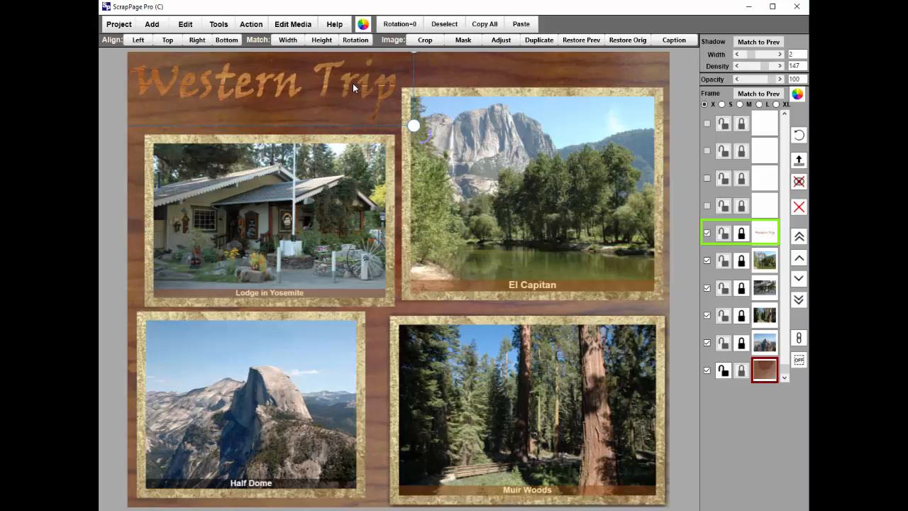
left_click(479, 76)
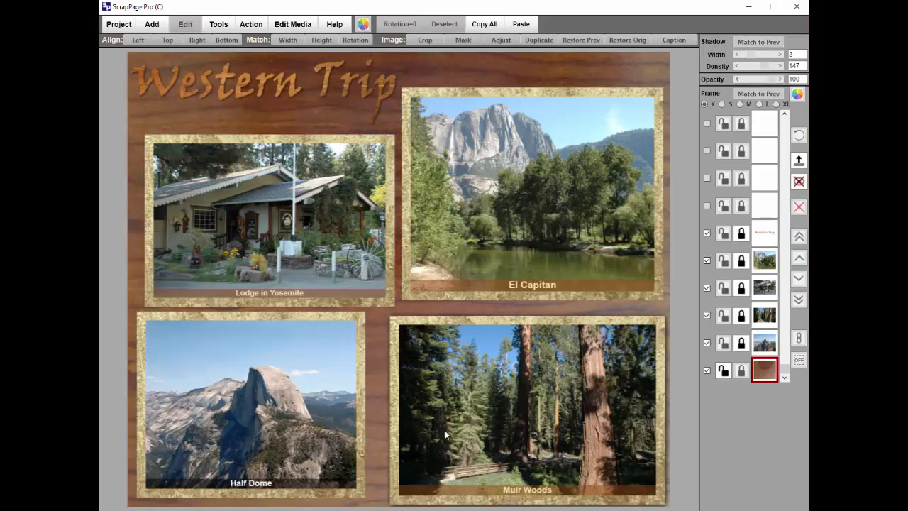
Match the shadows of the El Capitan, Lodge in Yosemite and Half Dome pictures to the Muir Woods picture's shadow.
left_click(628, 202)
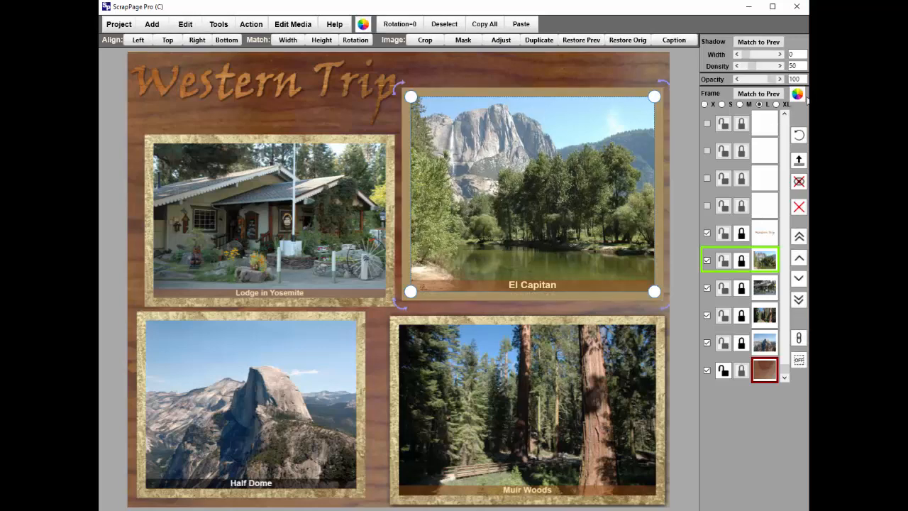
left_click(625, 396)
left_click(625, 398)
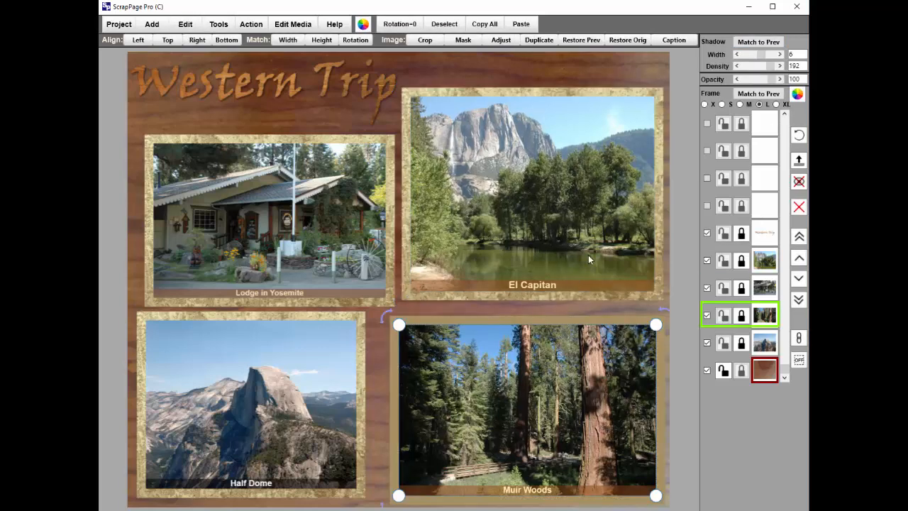
left_click(588, 254)
left_click(588, 254)
left_click(752, 42)
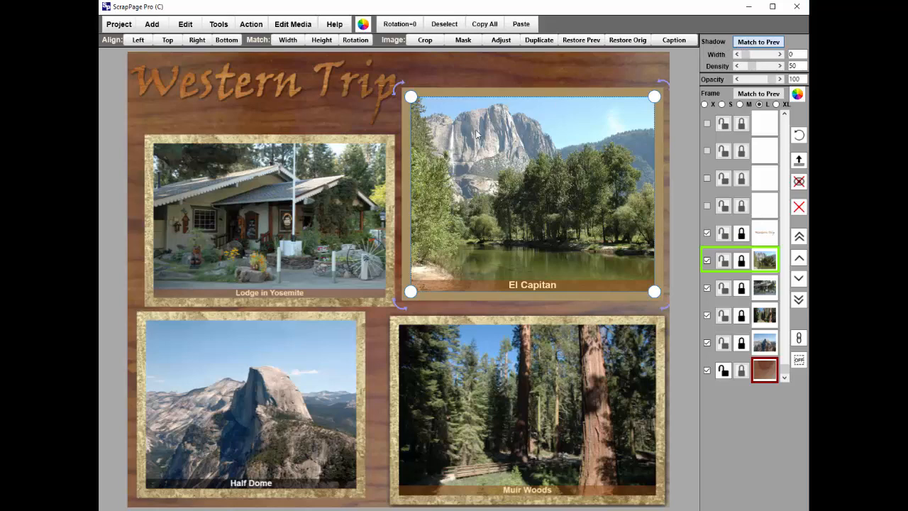
left_click(319, 226)
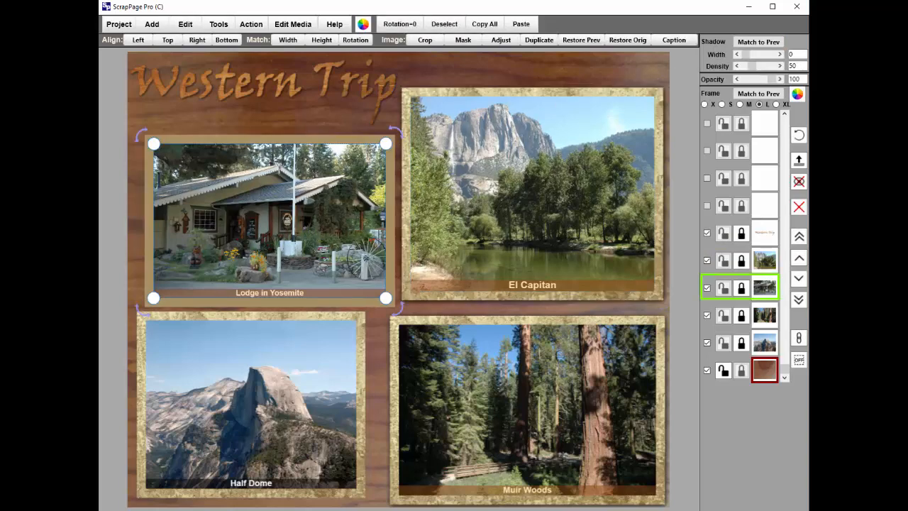
left_click(758, 42)
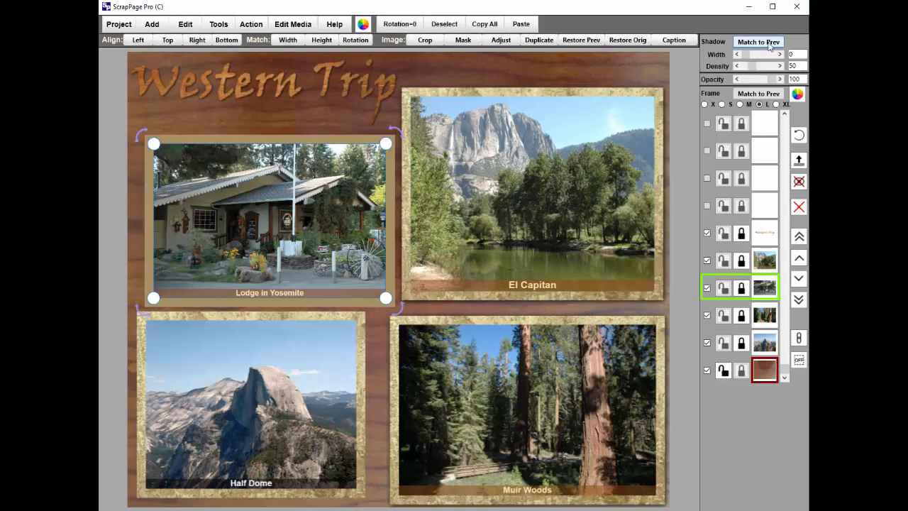
left_click(312, 390)
left_click(758, 44)
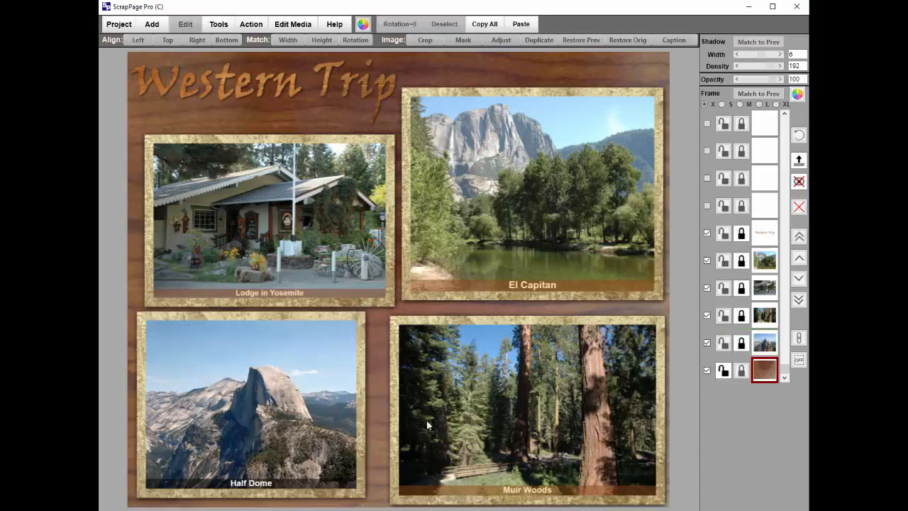
Nudge the Muir Woods picture slightly up and left, and deselect it.
left_click(499, 416)
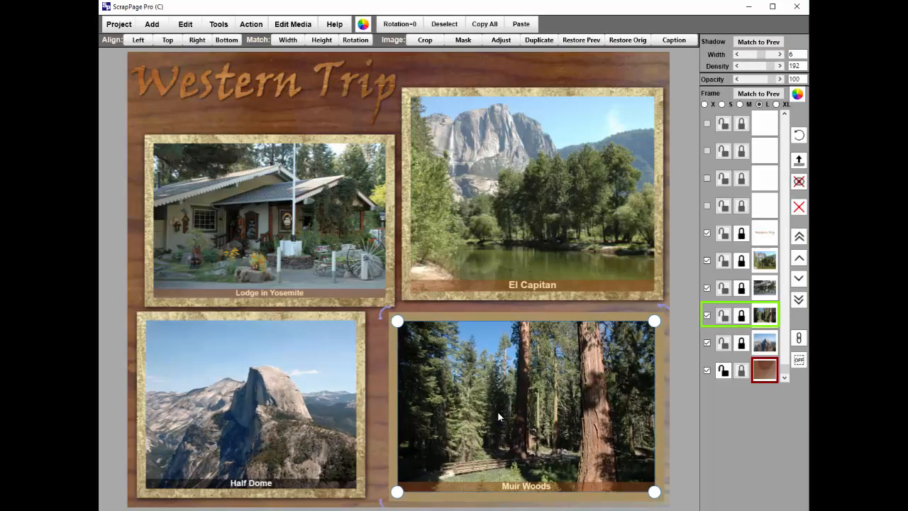
left_click(383, 372)
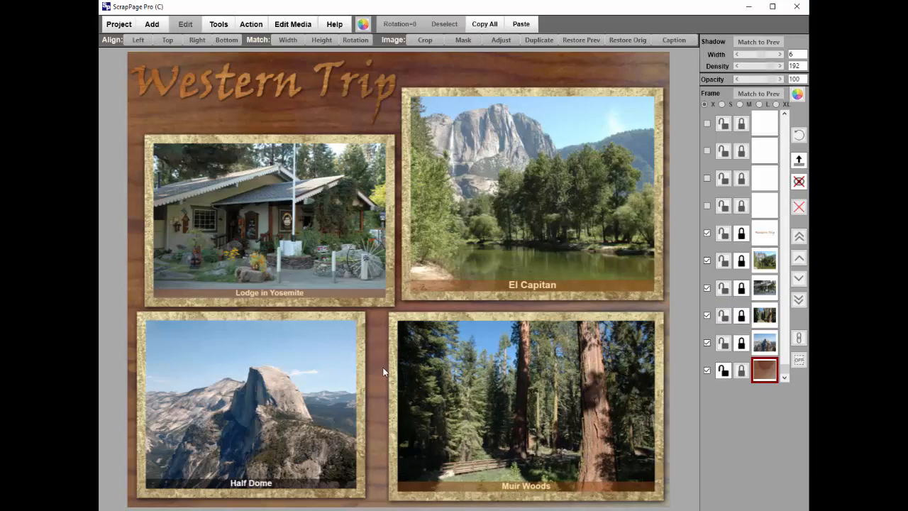